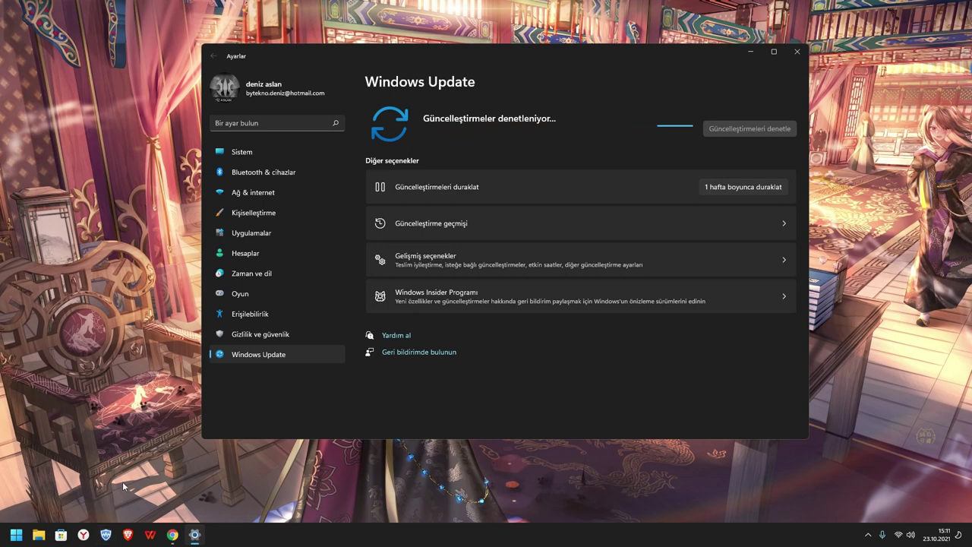
# Open the Microsoft Store library and check for app updates.
pyautogui.click(62, 536)
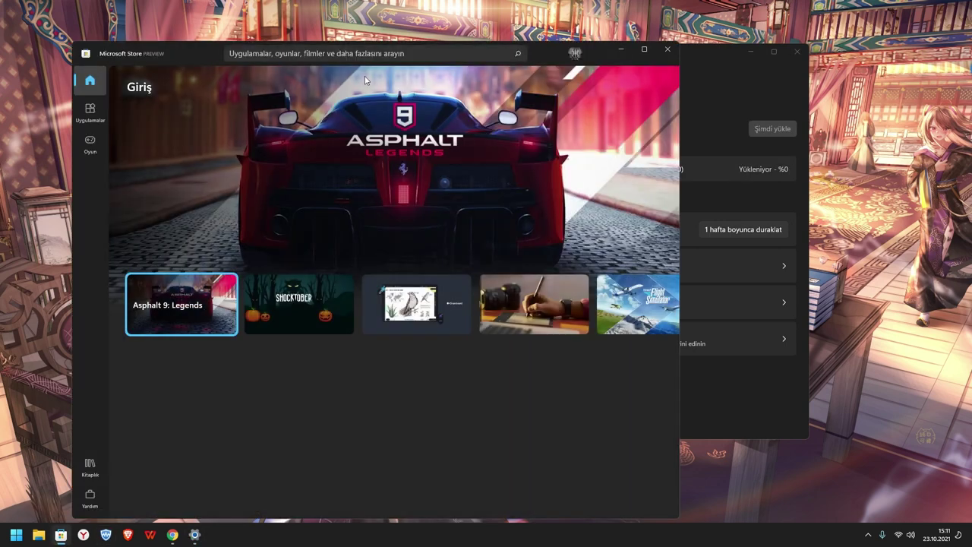
pyautogui.click(738, 82)
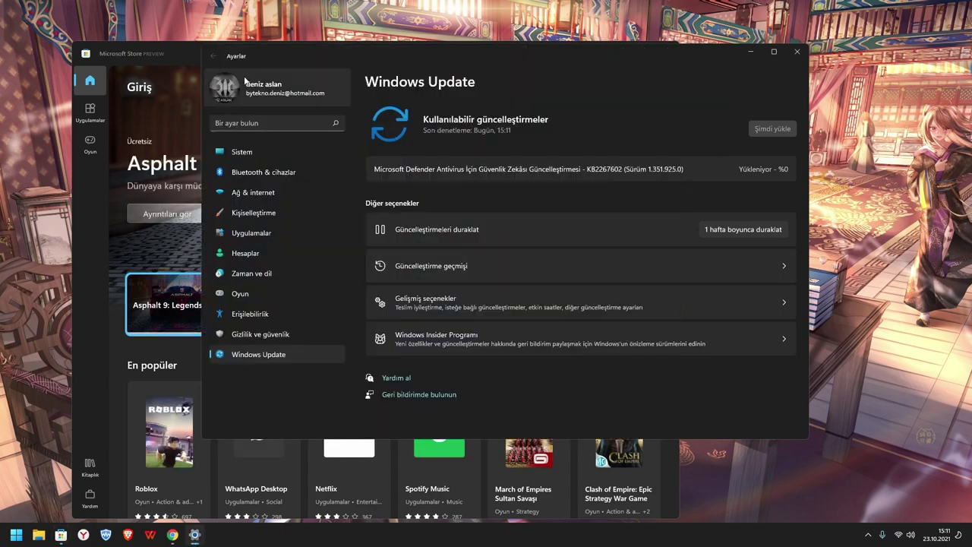
pyautogui.click(165, 50)
pyautogui.click(91, 468)
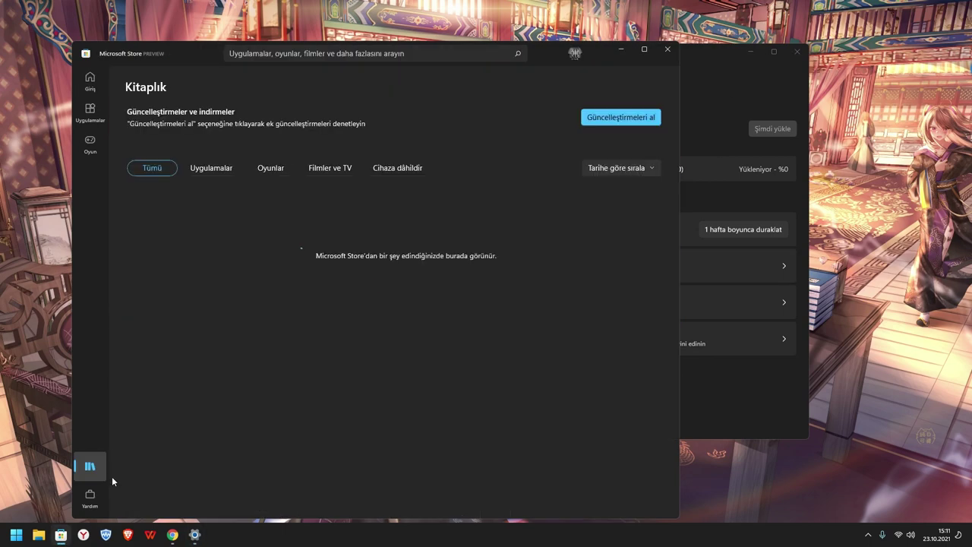
pyautogui.click(612, 119)
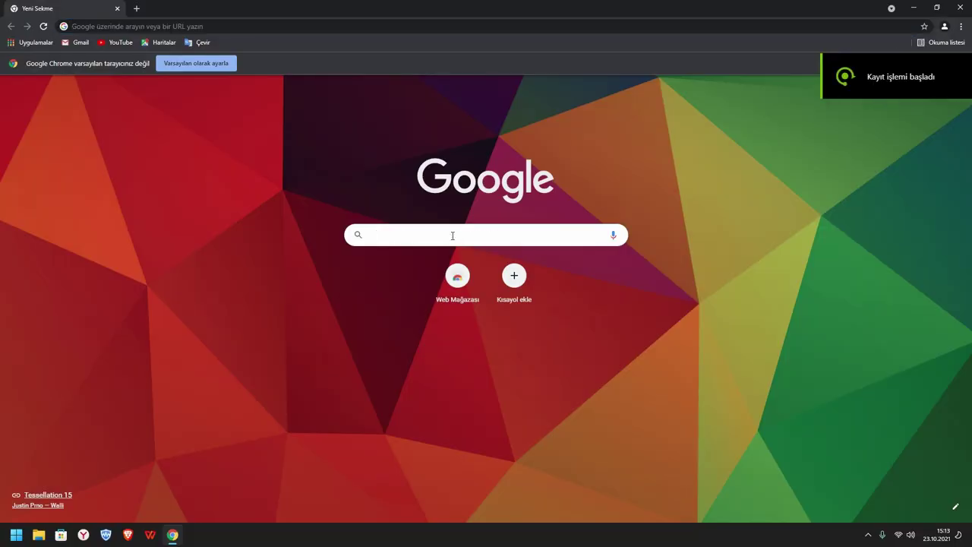
# Search Google for "amd" and open the AMD Drivers and Support page.
pyautogui.write('amd')
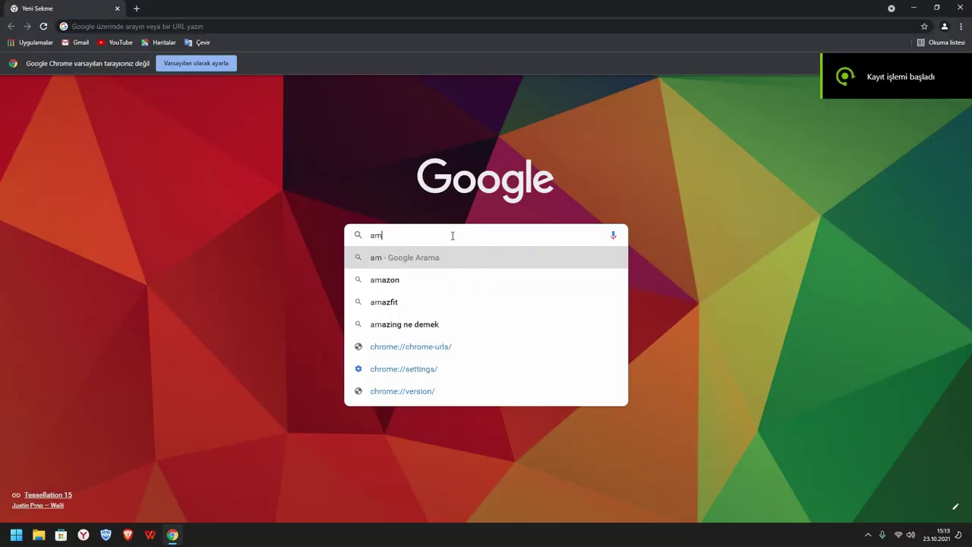
pyautogui.press('Return')
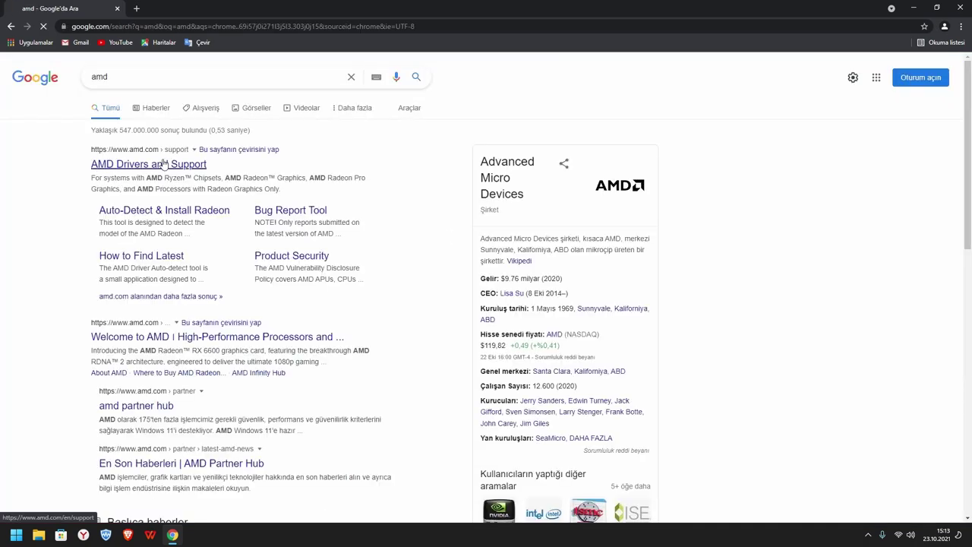
pyautogui.click(163, 165)
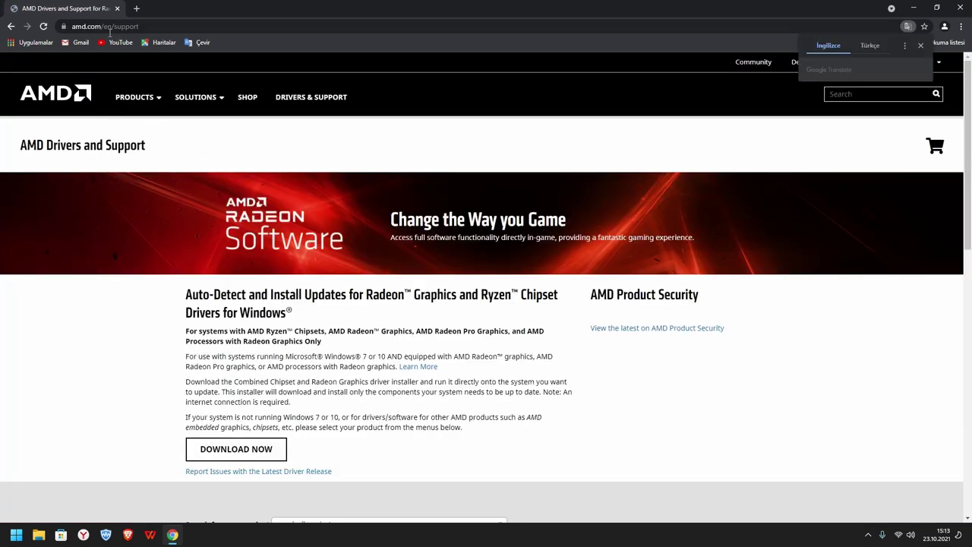
# Submit the product selection Graphics, Radeon 500 Series, Radeon RX 500 Series, Radeon RX 580.
pyautogui.scroll(-5, 357, 265)
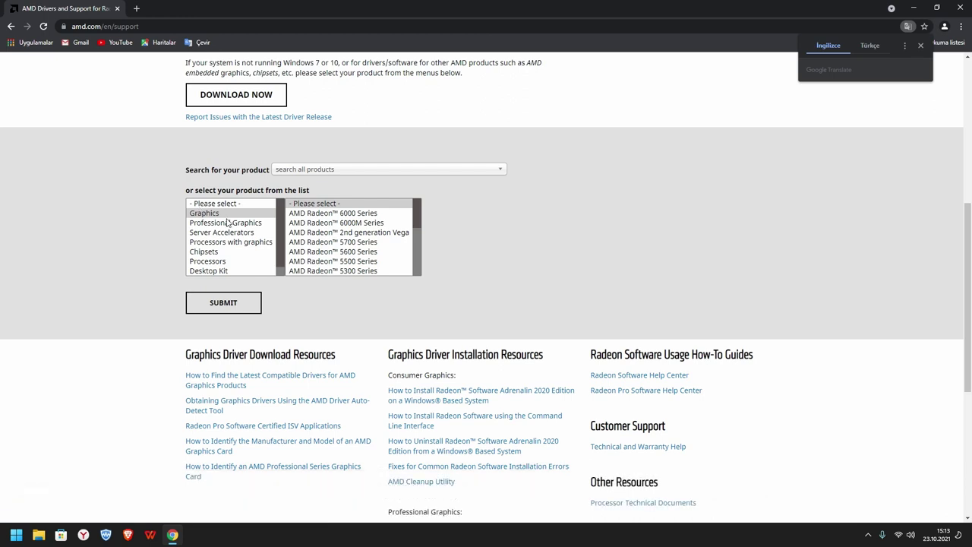
pyautogui.click(217, 214)
pyautogui.scroll(-2, 342, 254)
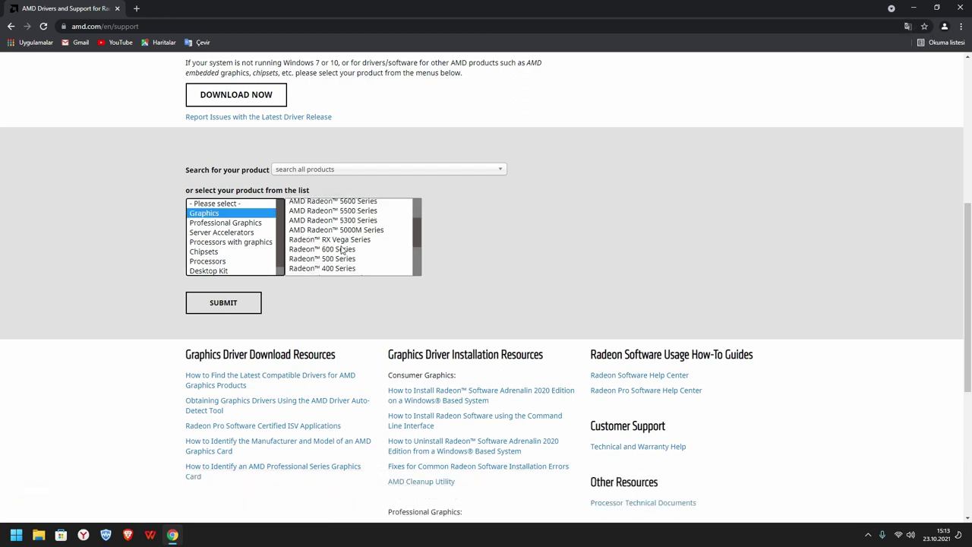
pyautogui.click(339, 259)
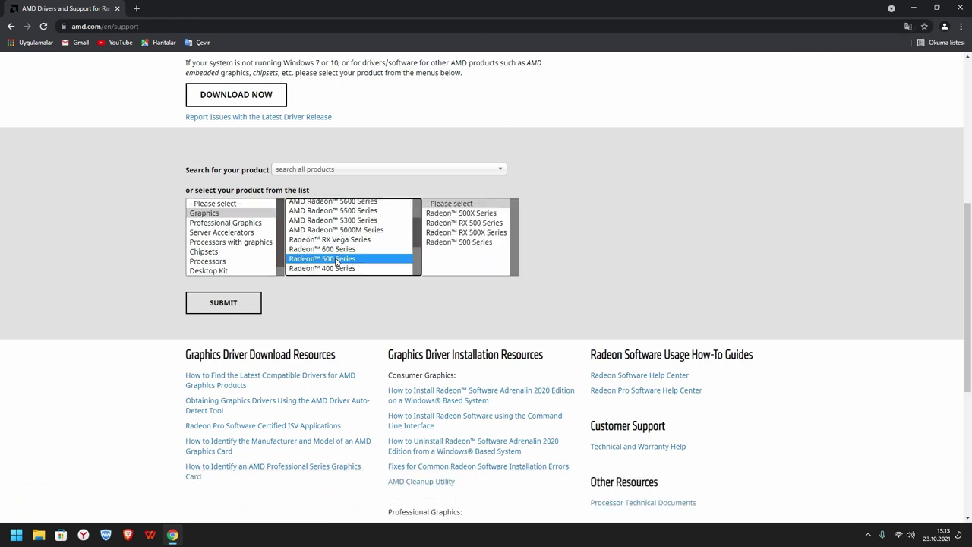
pyautogui.click(480, 223)
pyautogui.click(557, 222)
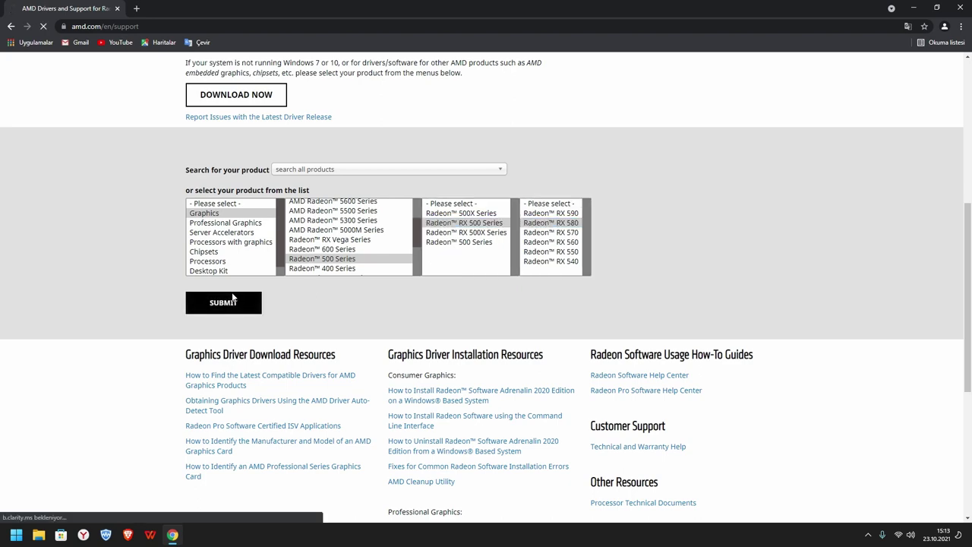
pyautogui.click(236, 300)
# Expand the Windows 11 - 64-Bit Edition section for the Radeon RX 580 and view its driver downloads.
pyautogui.click(161, 353)
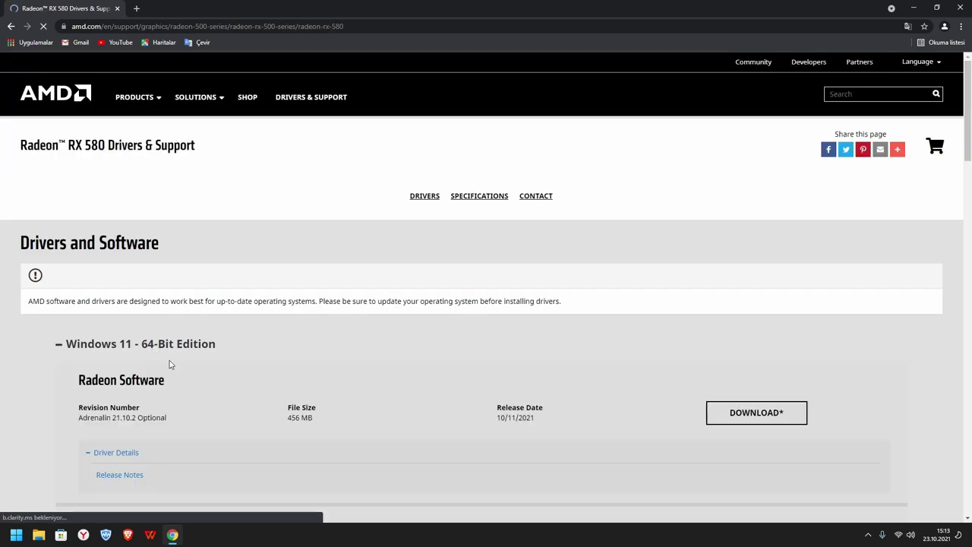
pyautogui.scroll(-3, 196, 342)
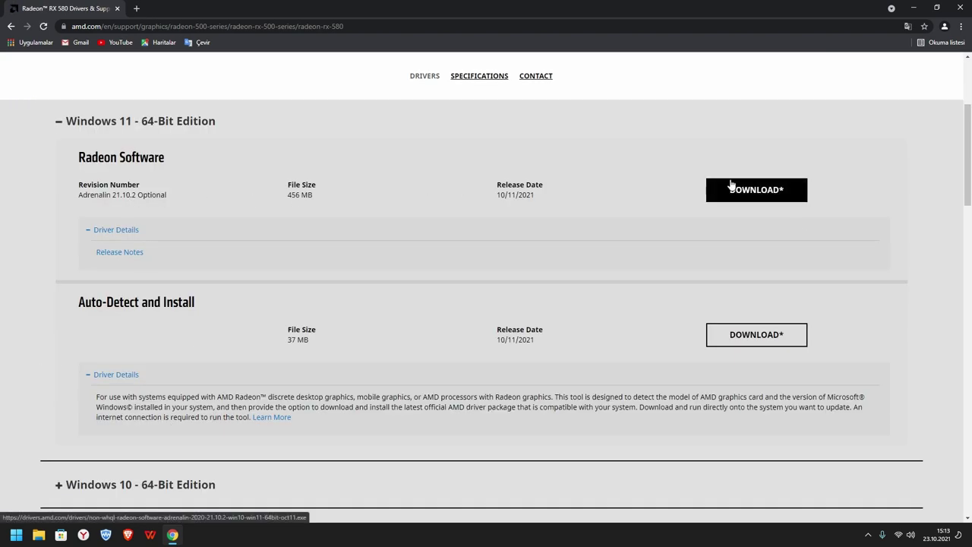
pyautogui.scroll(3, 536, 165)
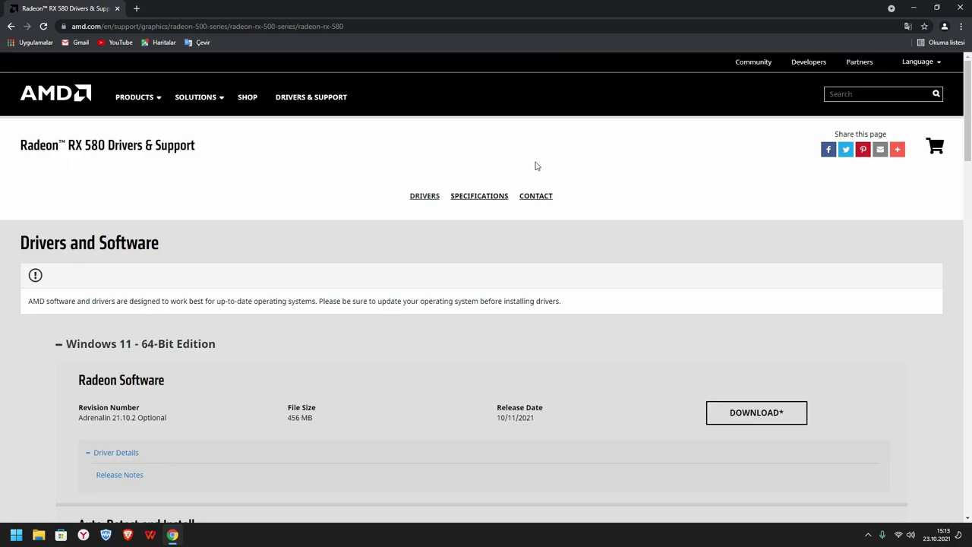
# Return to Drivers & Support, submit Chipsets, AMD Socket AM4, B450, and expand the Windows 11 - 64-Bit Edition drivers.
pyautogui.click(322, 102)
pyautogui.scroll(-5, 215, 279)
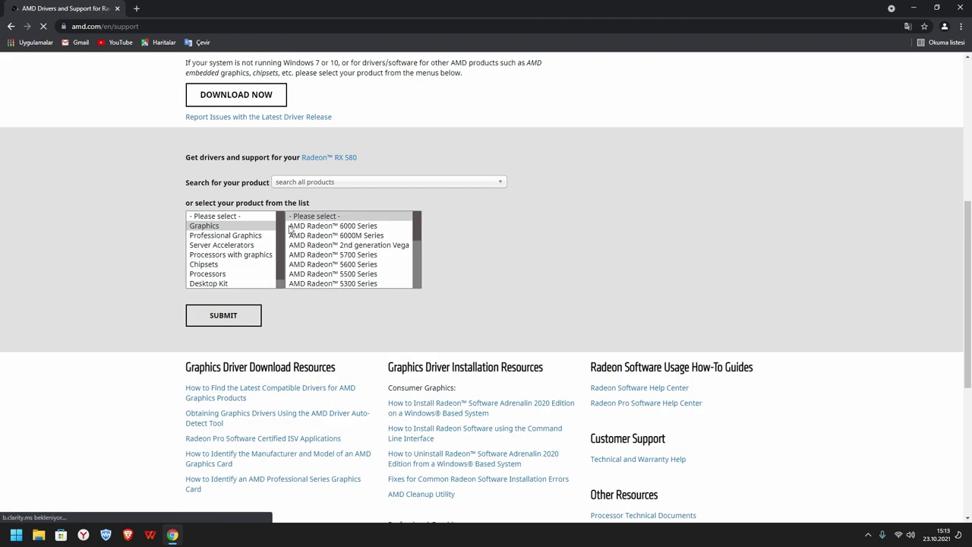
pyautogui.click(212, 265)
pyautogui.click(342, 265)
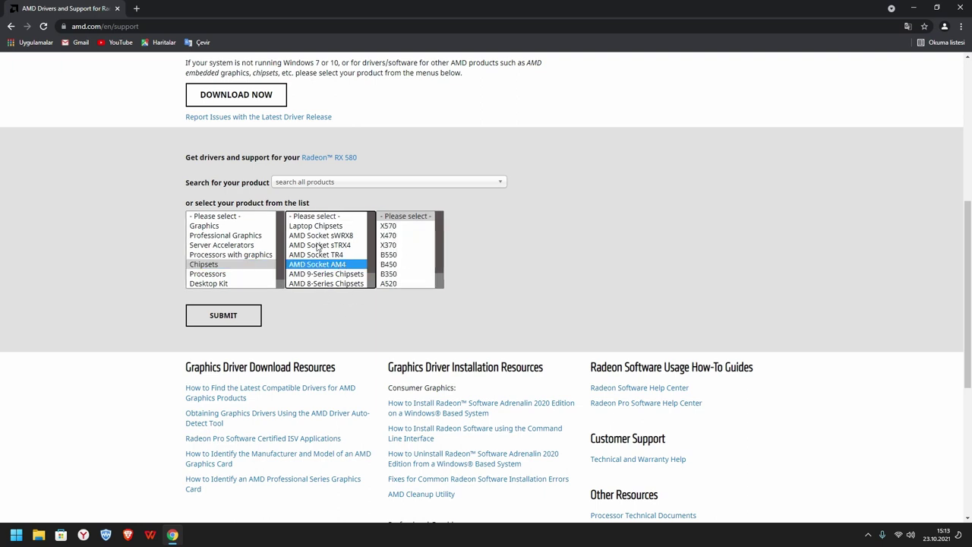
pyautogui.click(397, 266)
pyautogui.click(247, 328)
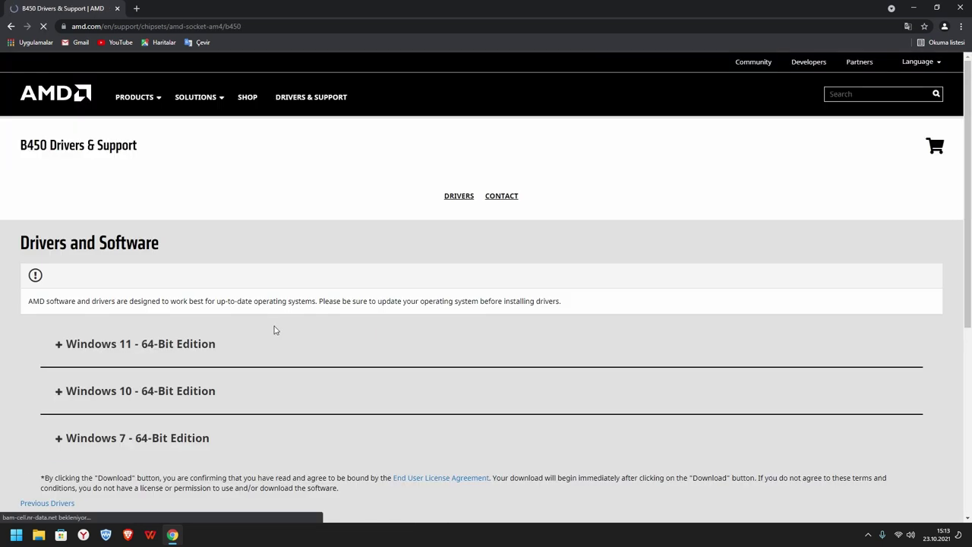
pyautogui.click(189, 356)
pyautogui.scroll(-2, 189, 356)
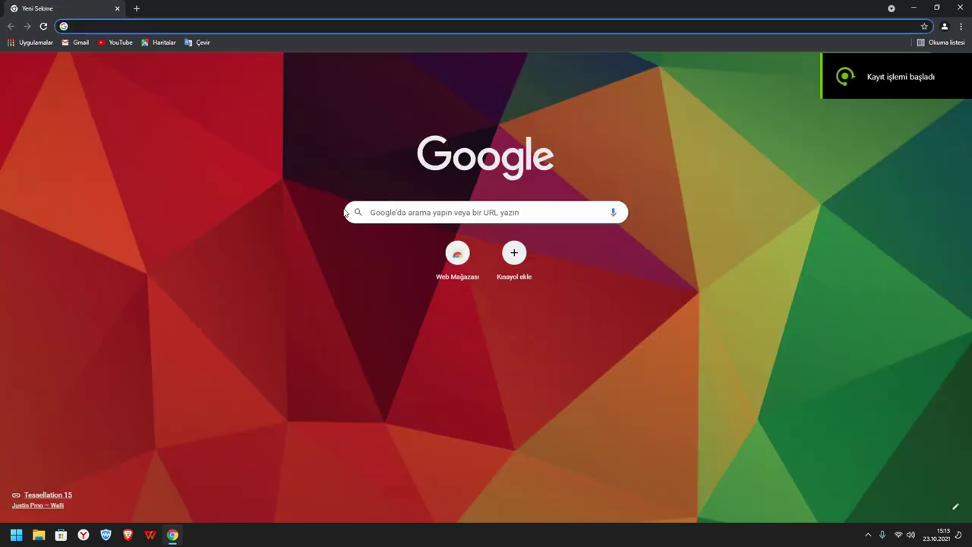
# Search Google for "nvidia" and open NVIDIA's Sürücüleri Yükle driver page.
pyautogui.click(407, 220)
pyautogui.write('nvidia')
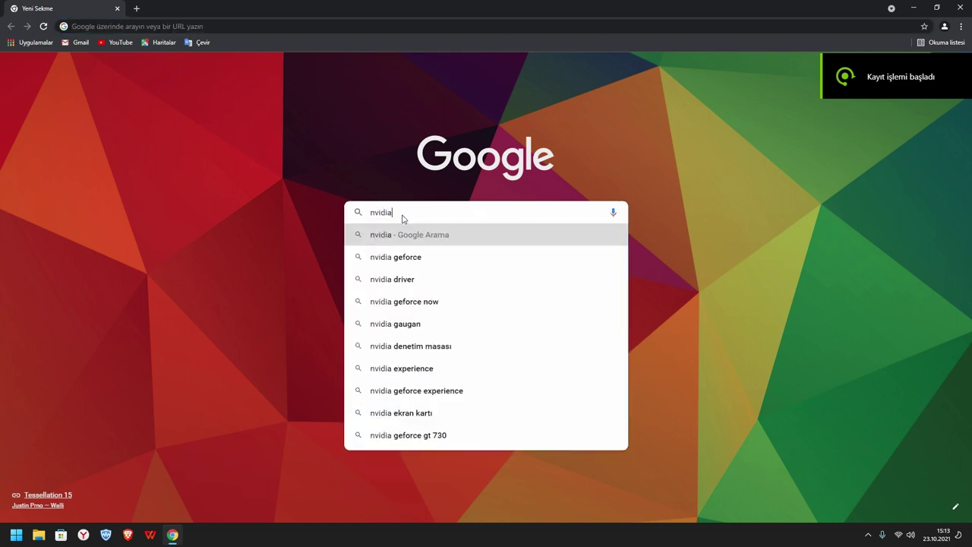
pyautogui.press('Return')
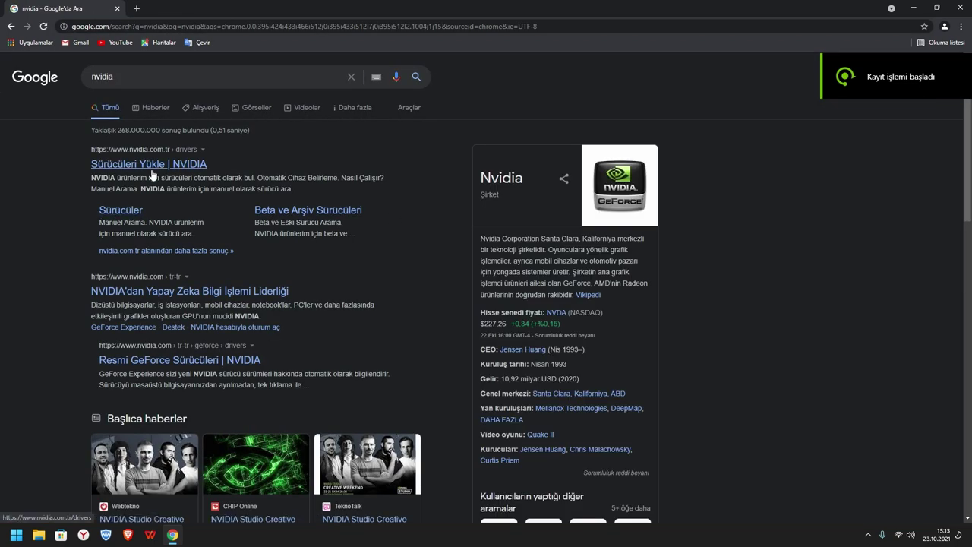
pyautogui.click(175, 165)
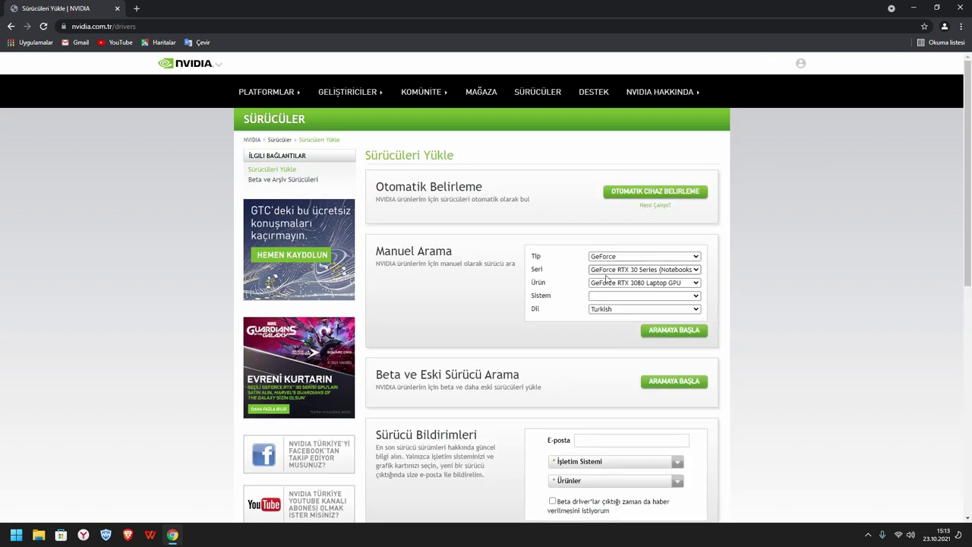
# Set the manual driver search to GeForce 16 Series, GeForce GTX 1660 Ti and Windows 11.
pyautogui.click(626, 268)
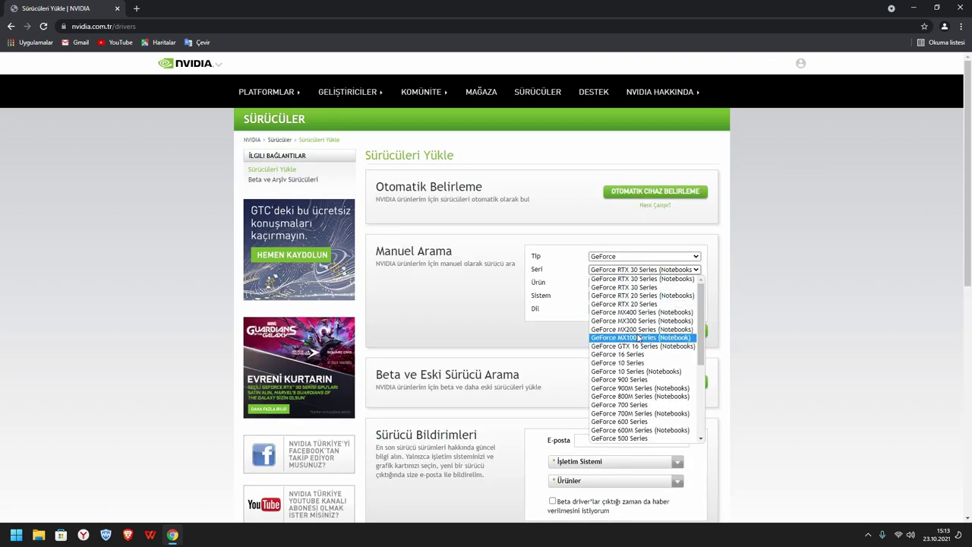
pyautogui.click(642, 355)
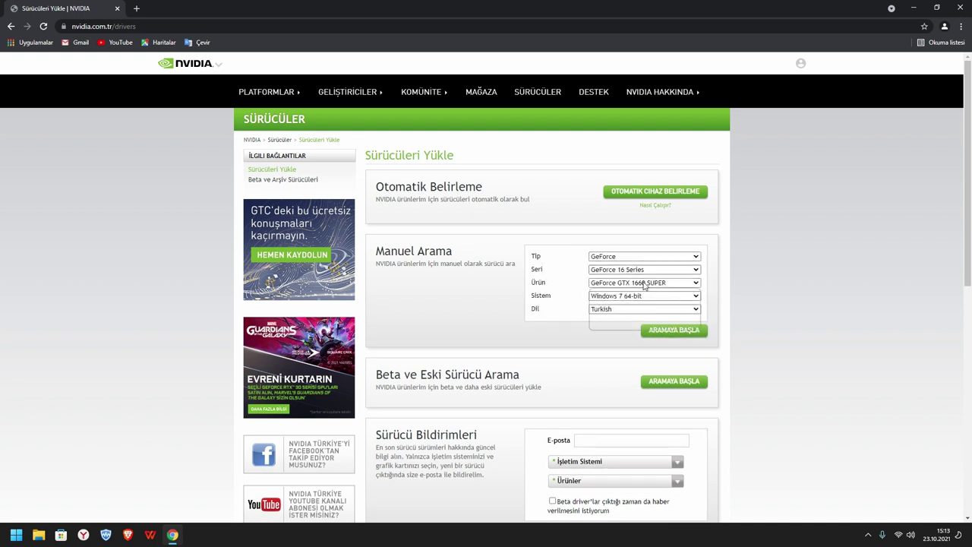
pyautogui.click(645, 283)
pyautogui.click(646, 314)
pyautogui.click(642, 295)
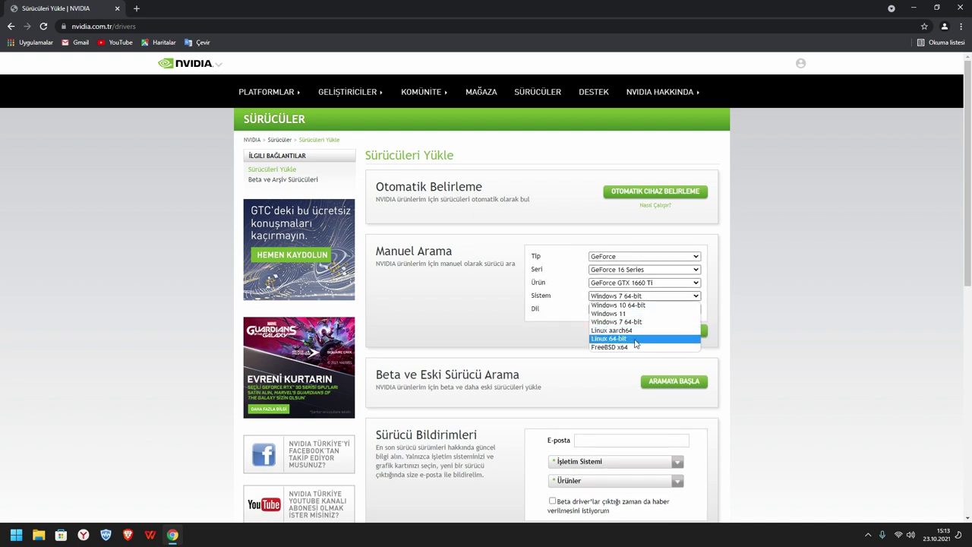
pyautogui.click(636, 313)
# Keep Turkish as the driver language, run the manual search, and accept the download of the GeForce Game Ready driver.
pyautogui.click(631, 310)
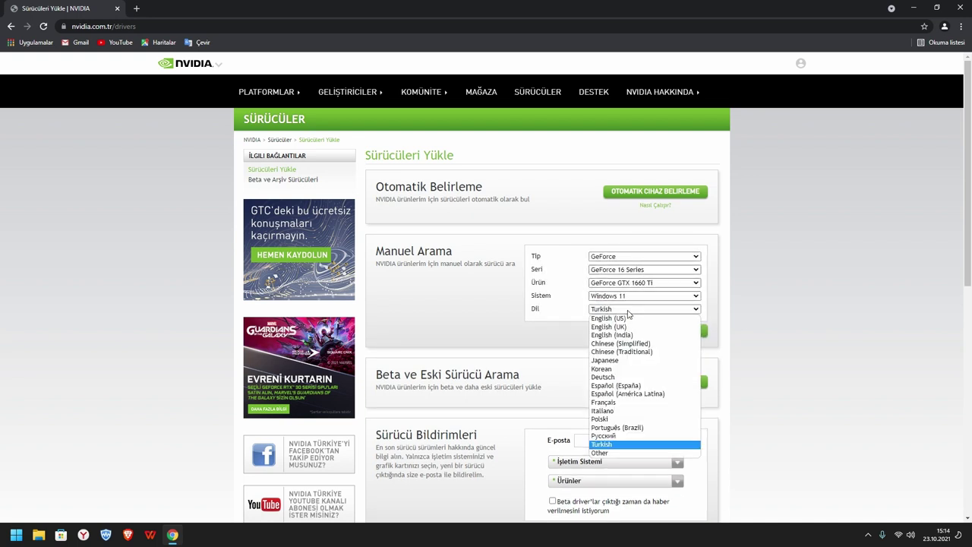
pyautogui.click(626, 311)
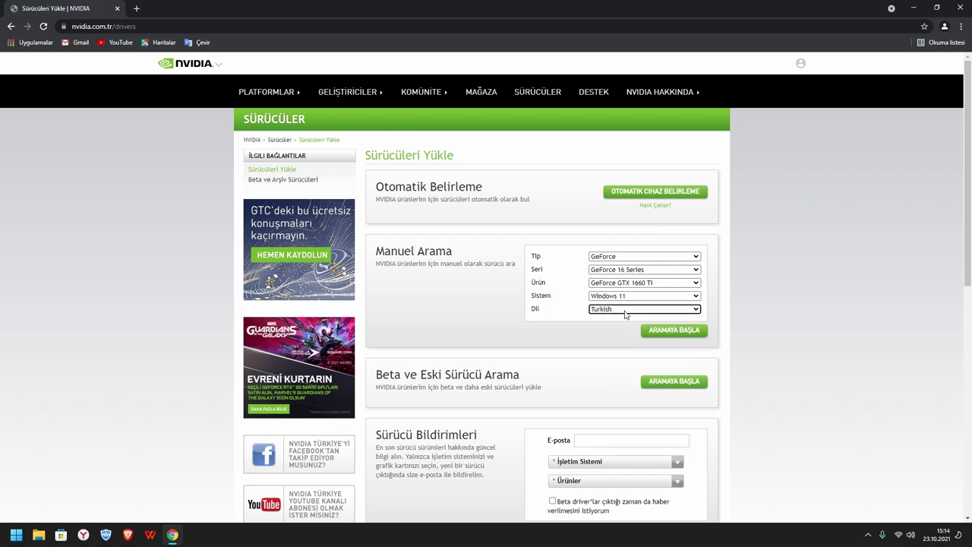
pyautogui.click(688, 332)
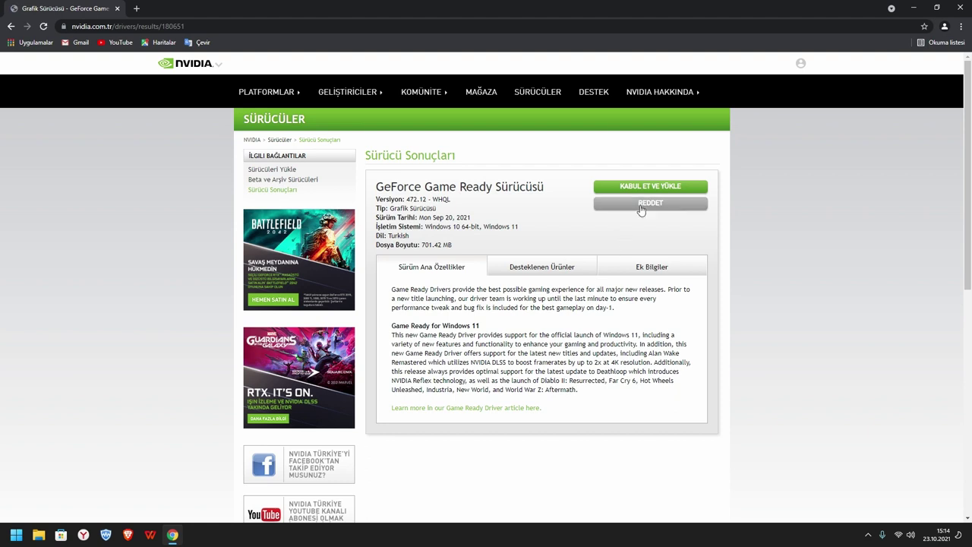
pyautogui.click(658, 193)
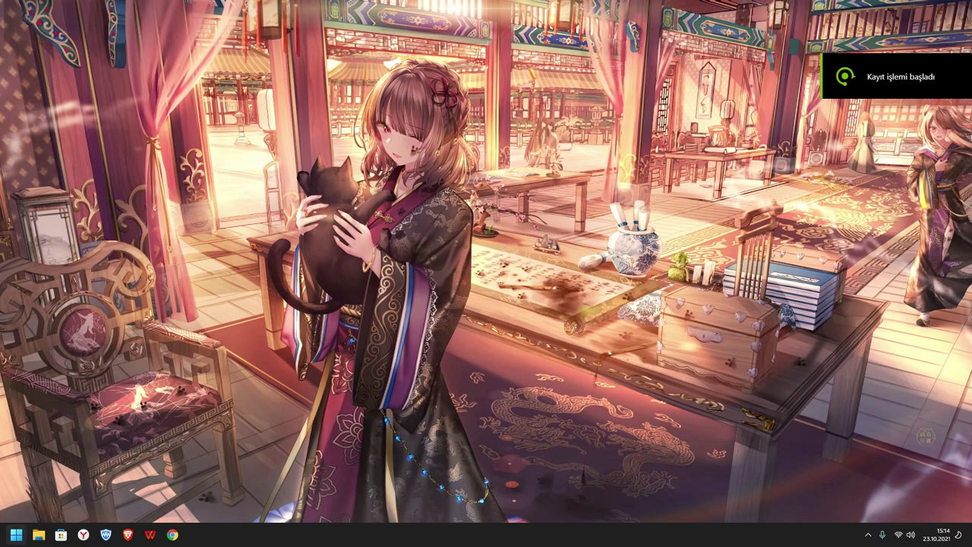
# Search Windows for "program" and open Program ekle veya kaldır.
pyautogui.click(16, 535)
pyautogui.write('program')
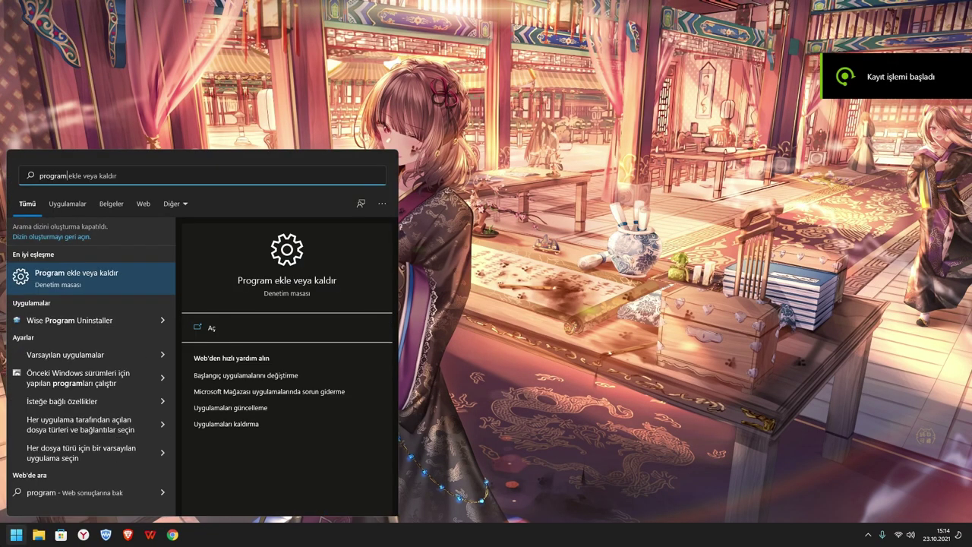
pyautogui.press('Return')
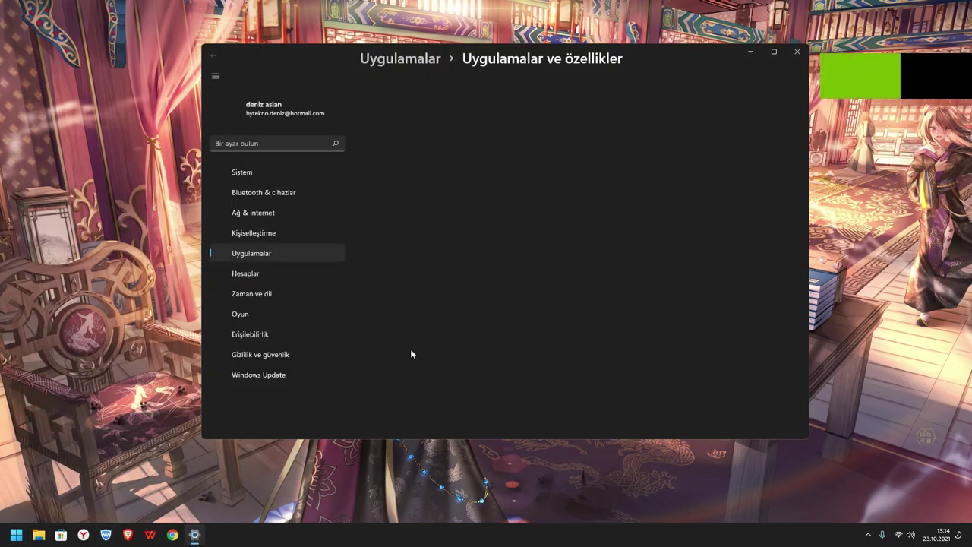
# Look through the list of installed apps in Uygulamalar ve özellikler.
pyautogui.scroll(-2, 462, 290)
pyautogui.scroll(-10, 461, 286)
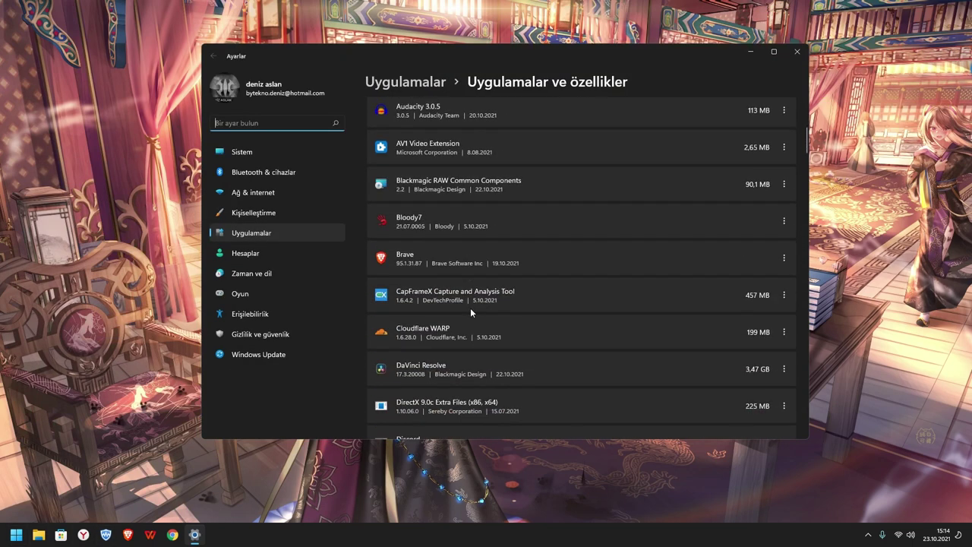
pyautogui.scroll(-8, 491, 323)
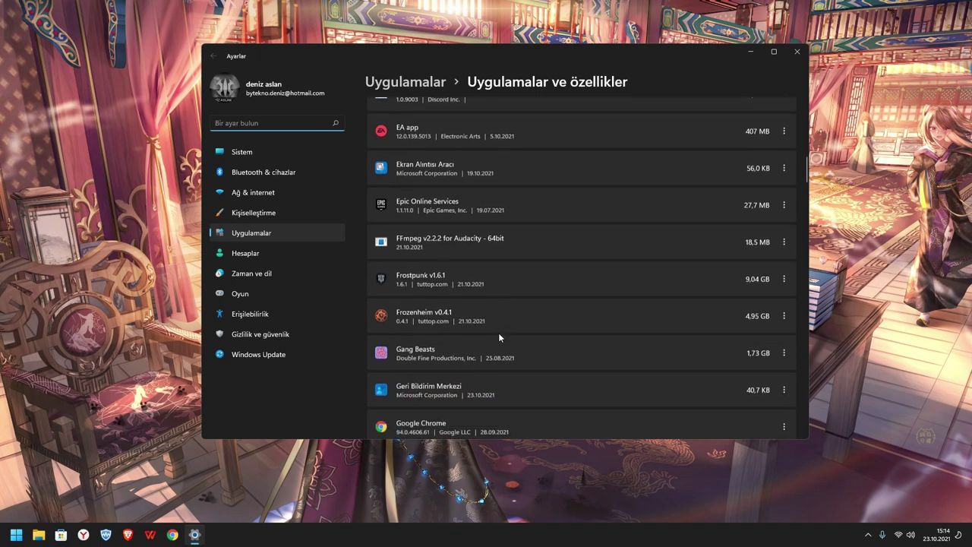
pyautogui.scroll(18, 498, 339)
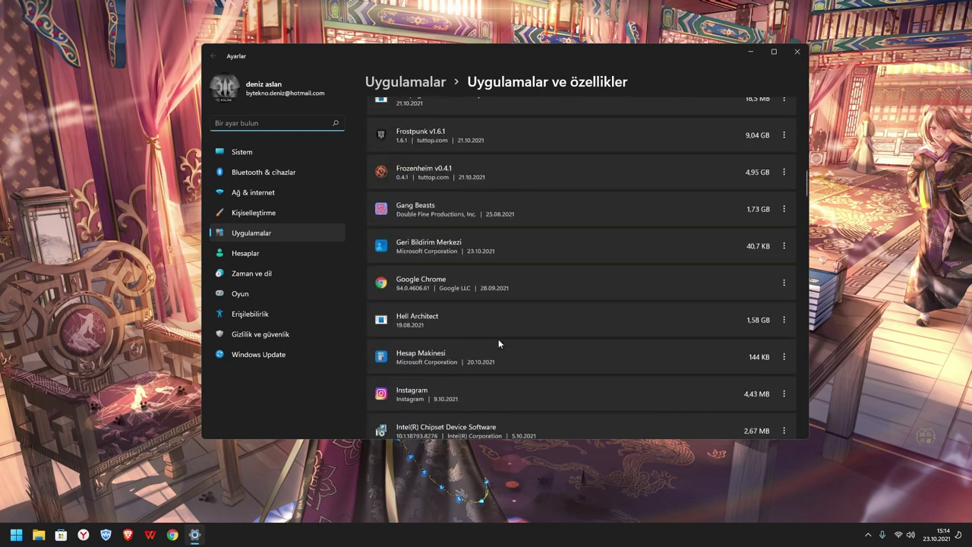
pyautogui.scroll(2, 504, 341)
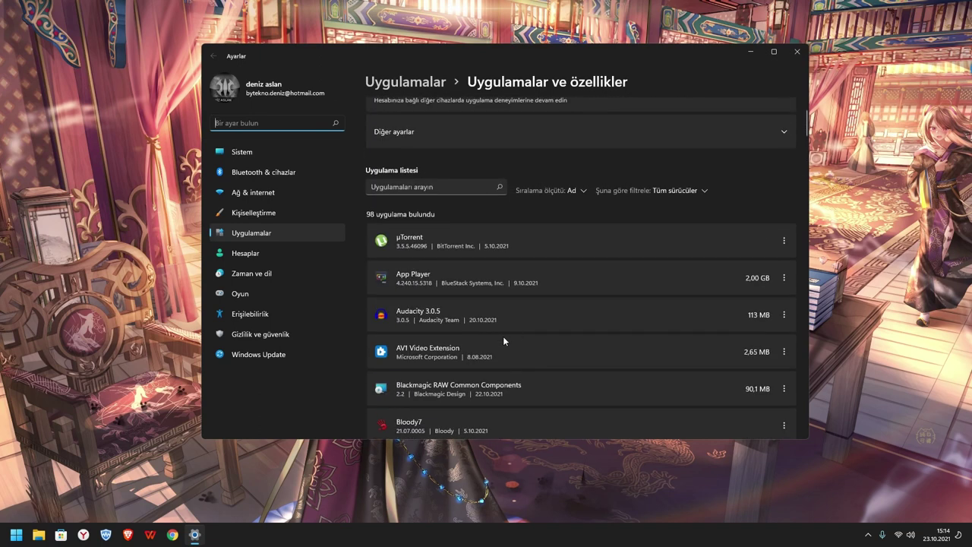
pyautogui.scroll(-5, 504, 341)
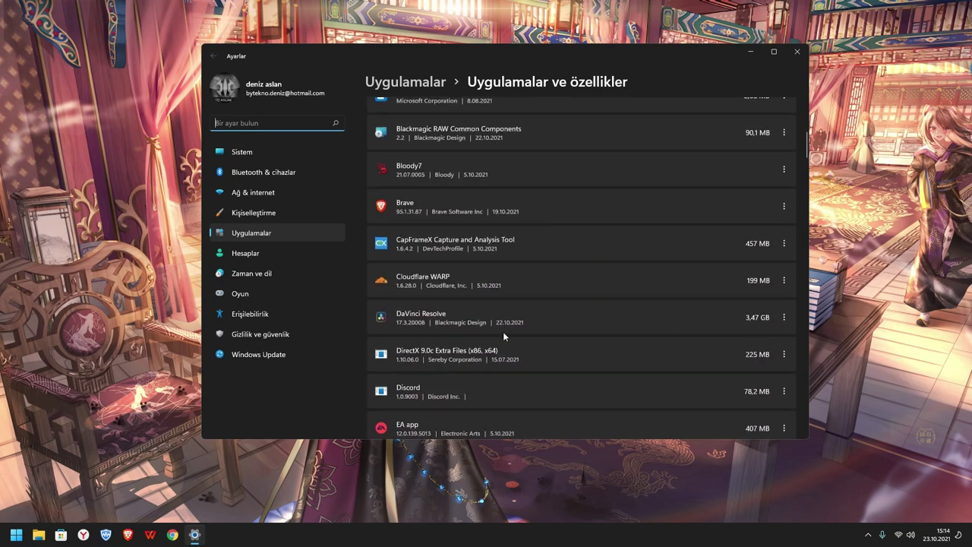
# Continue down the installed apps list to review the remaining programs.
pyautogui.scroll(-5, 504, 337)
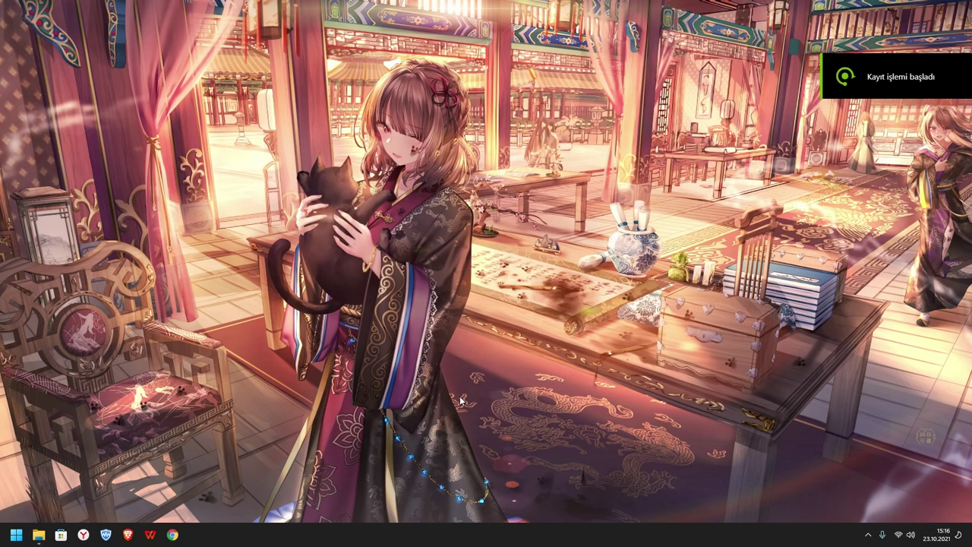
# Open Görev Yöneticisi, show the Başlangıç apps, and check the available actions for the Internet Download Manager entry.
pyautogui.hotkey('ctrl', 'alt', 'Delete')
pyautogui.click(479, 285)
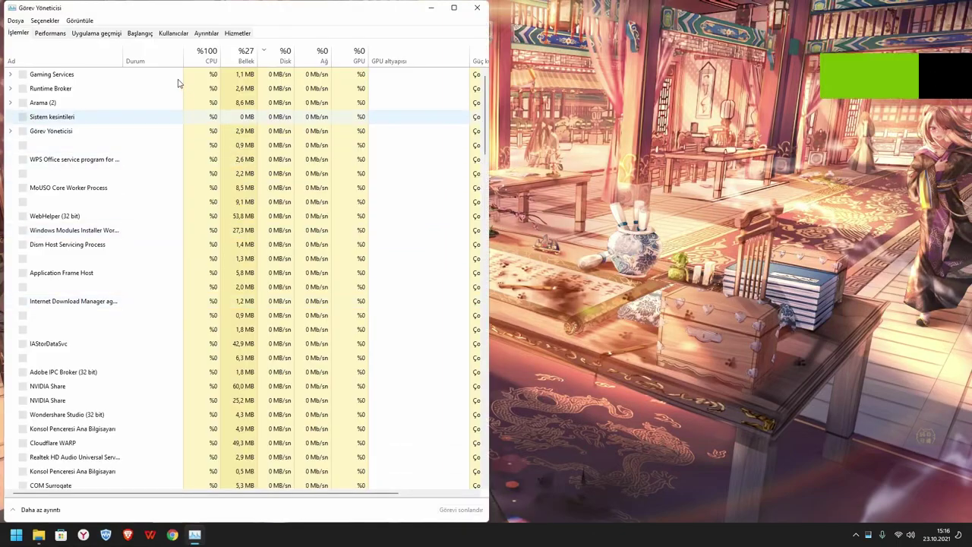
pyautogui.click(140, 33)
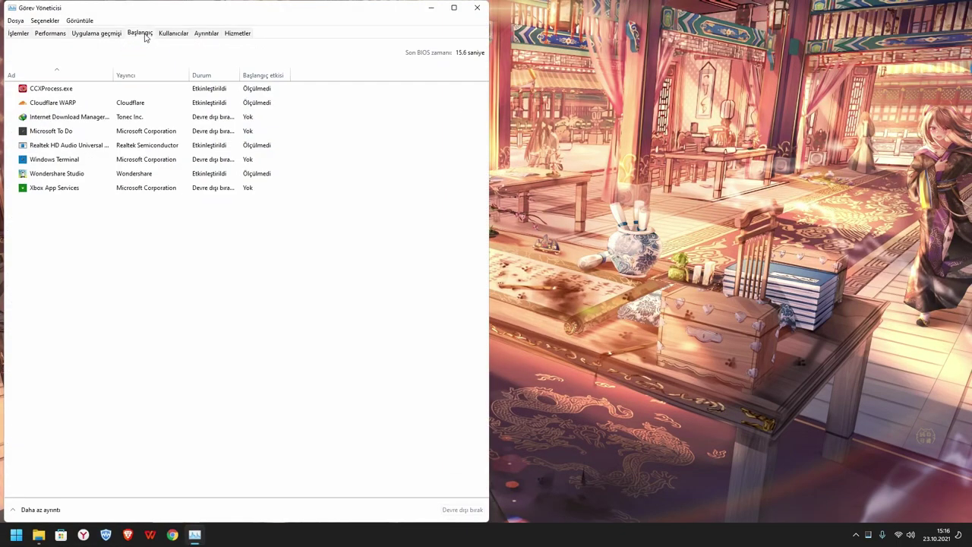
pyautogui.click(89, 118)
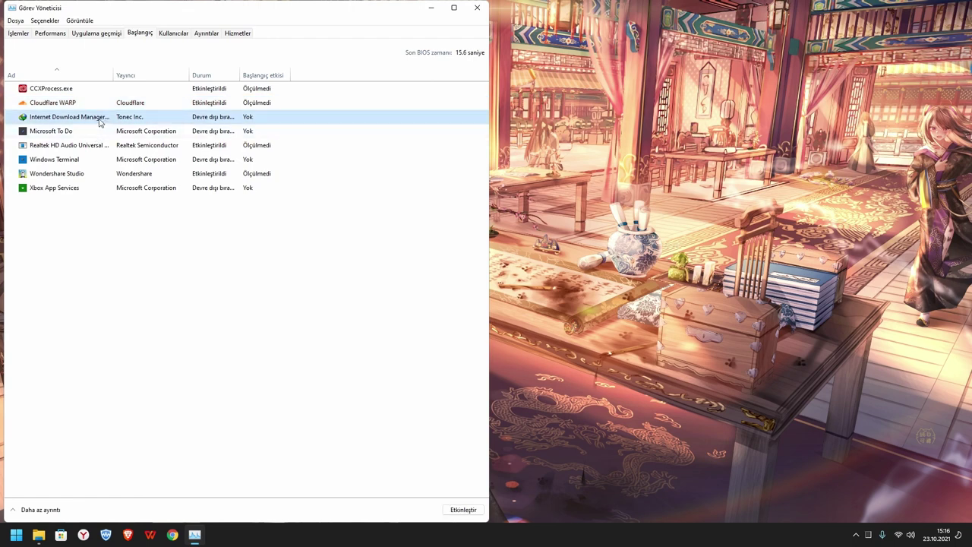
pyautogui.rightClick(202, 123)
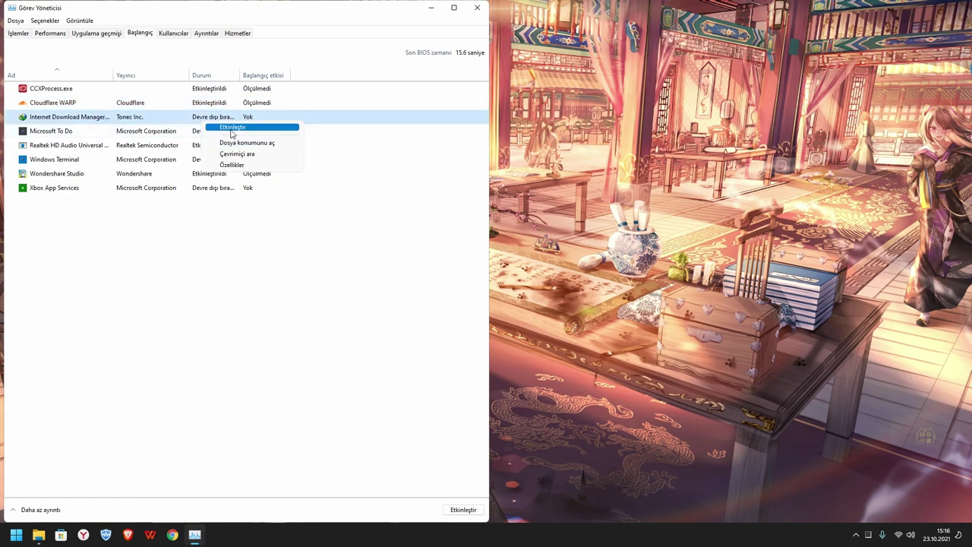
pyautogui.click(137, 157)
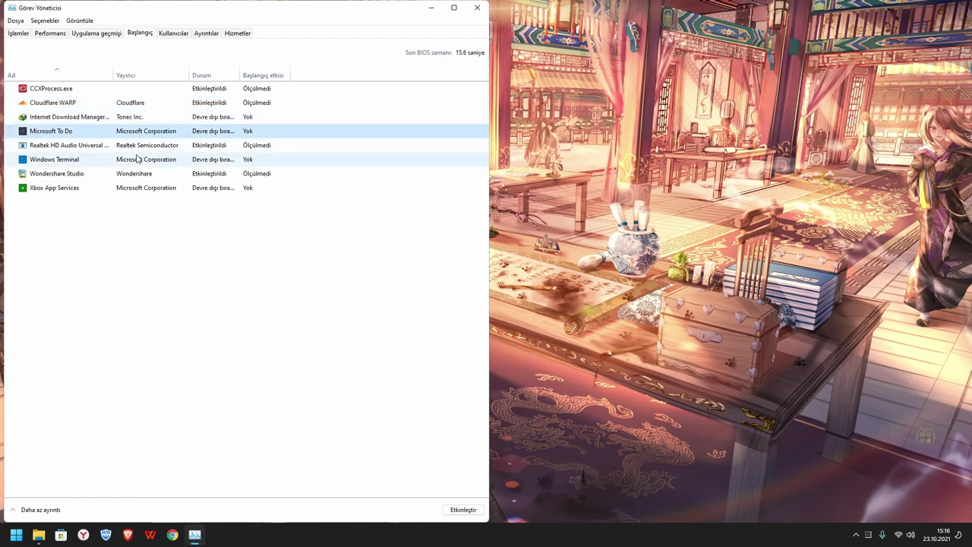
pyautogui.press('Up')
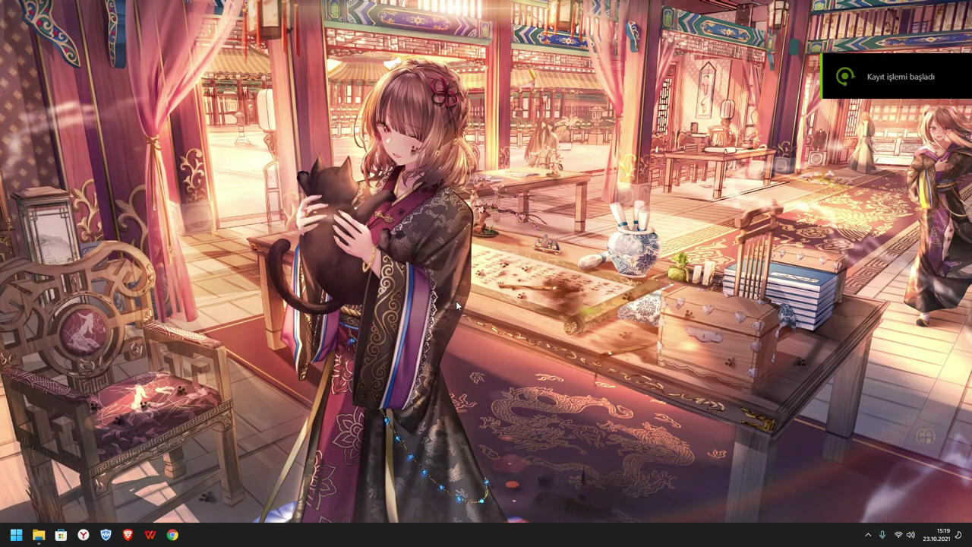
# Open Ayarlar through the taskbar settings and go to Varsayılan grafik ayarları under the Monitör graphics options to check GPU scheduling.
pyautogui.rightClick(406, 545)
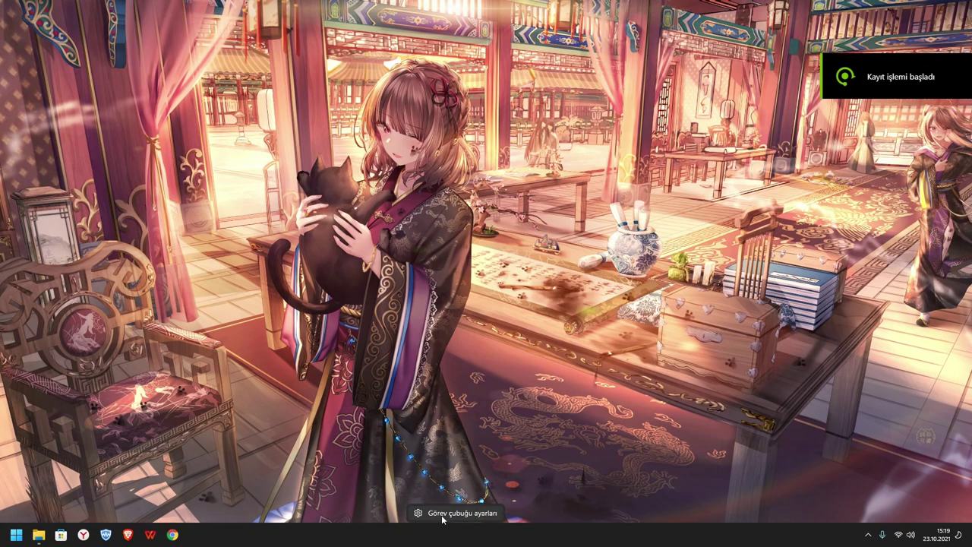
pyautogui.click(443, 516)
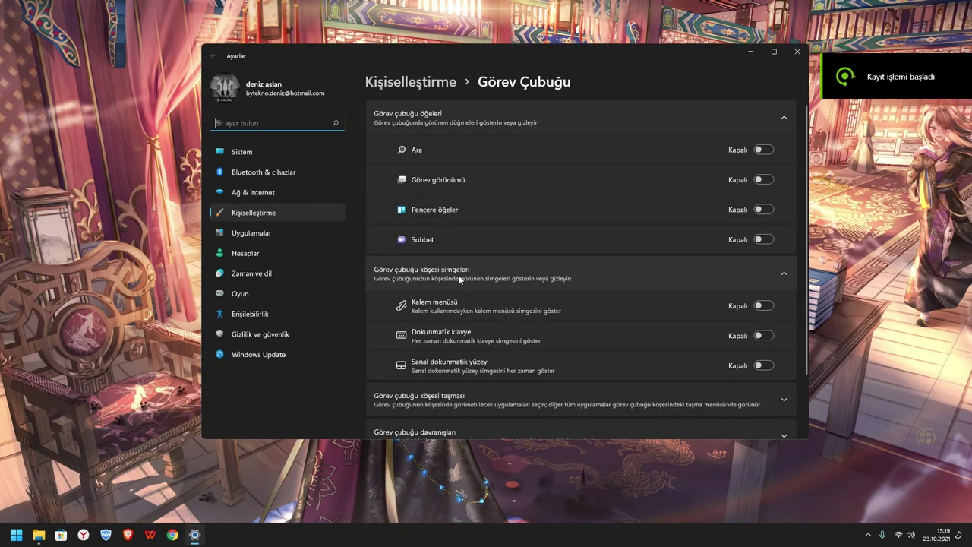
pyautogui.click(288, 152)
pyautogui.scroll(-5, 463, 317)
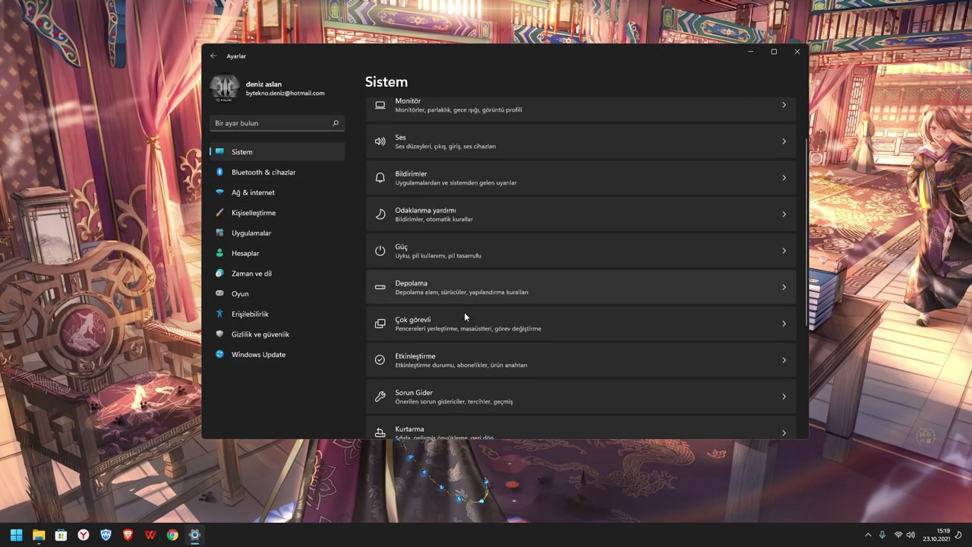
pyautogui.scroll(5, 468, 304)
pyautogui.click(450, 178)
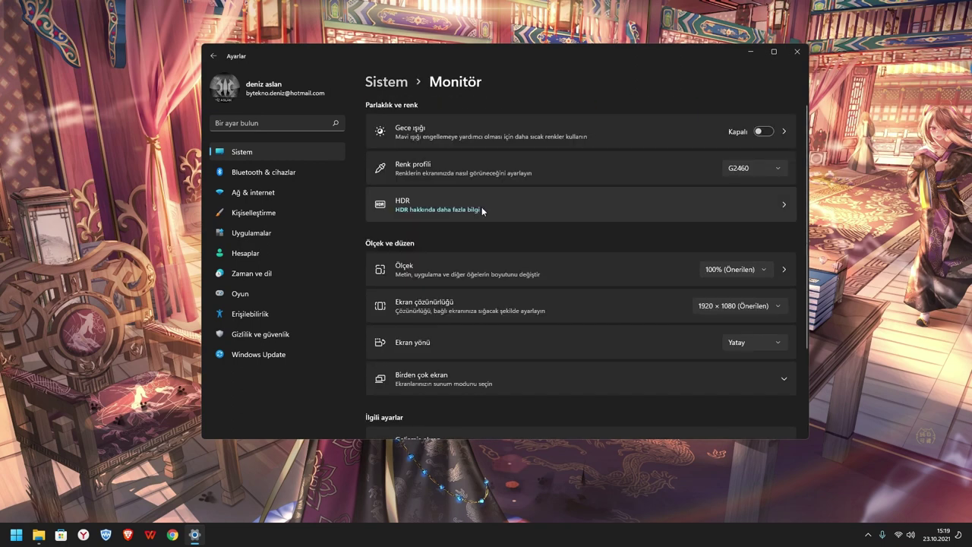
pyautogui.scroll(-3, 480, 310)
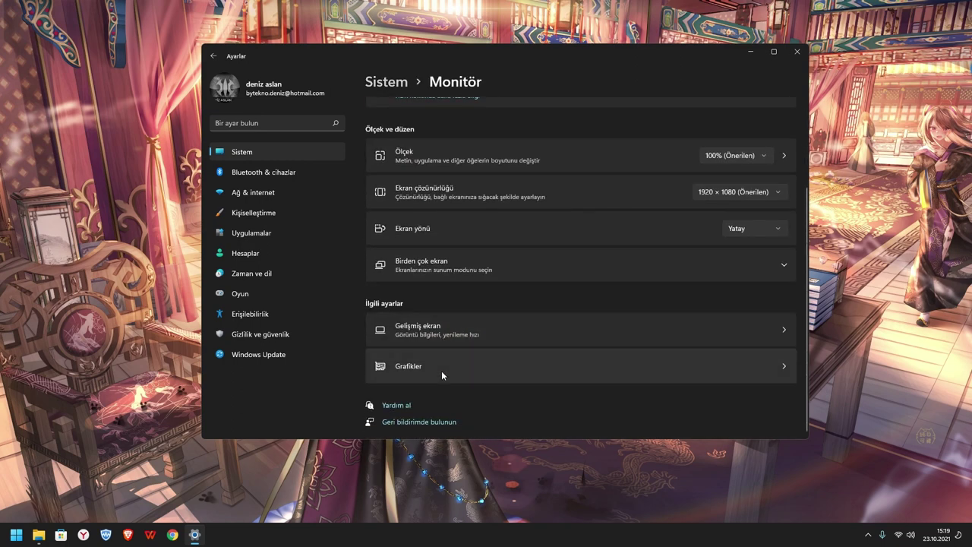
pyautogui.click(439, 370)
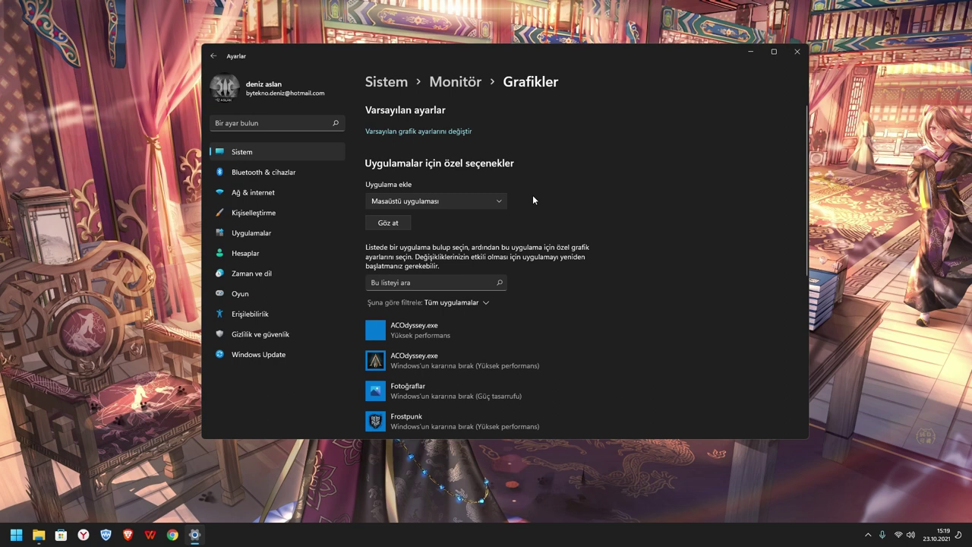
pyautogui.click(418, 132)
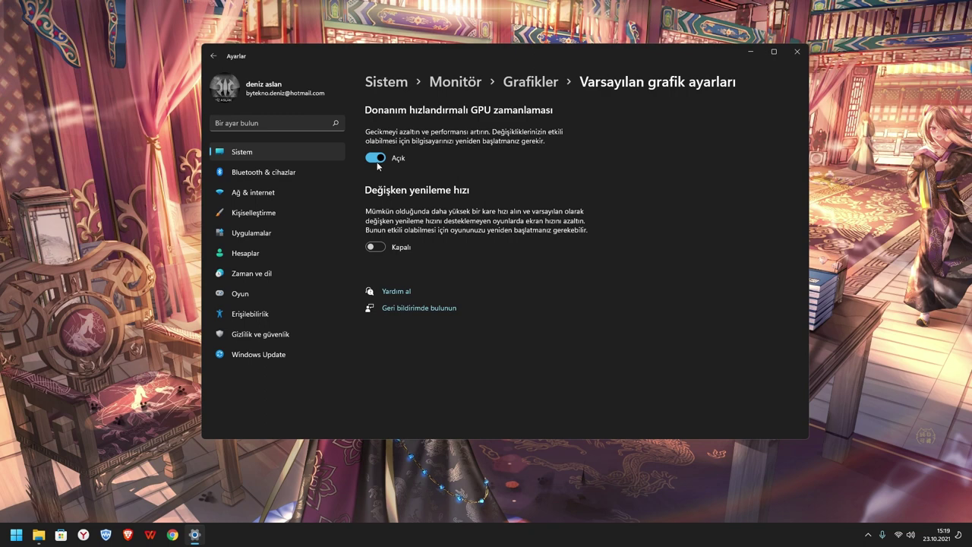
# Check the Xbox Game Bar setting under Oyun, and open Oyun Modu.
pyautogui.click(235, 297)
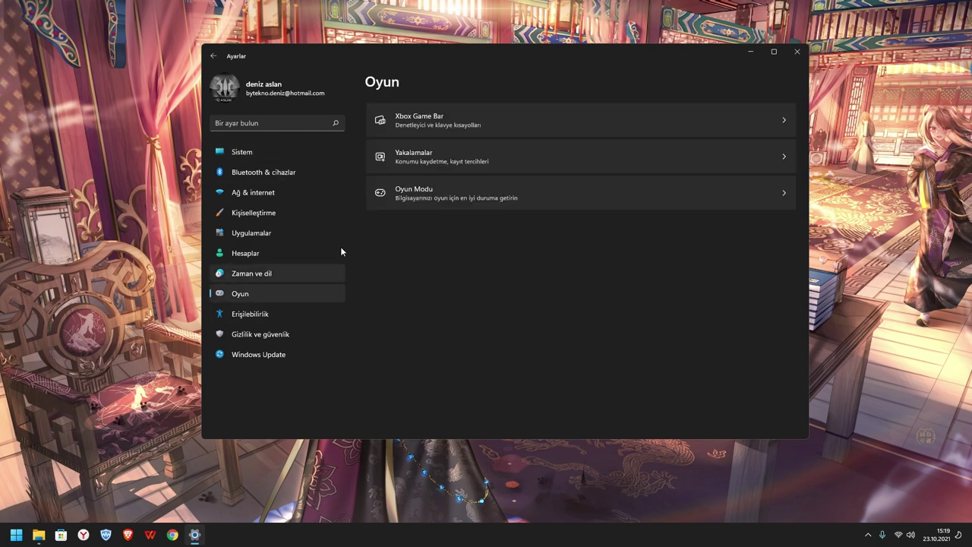
pyautogui.click(589, 123)
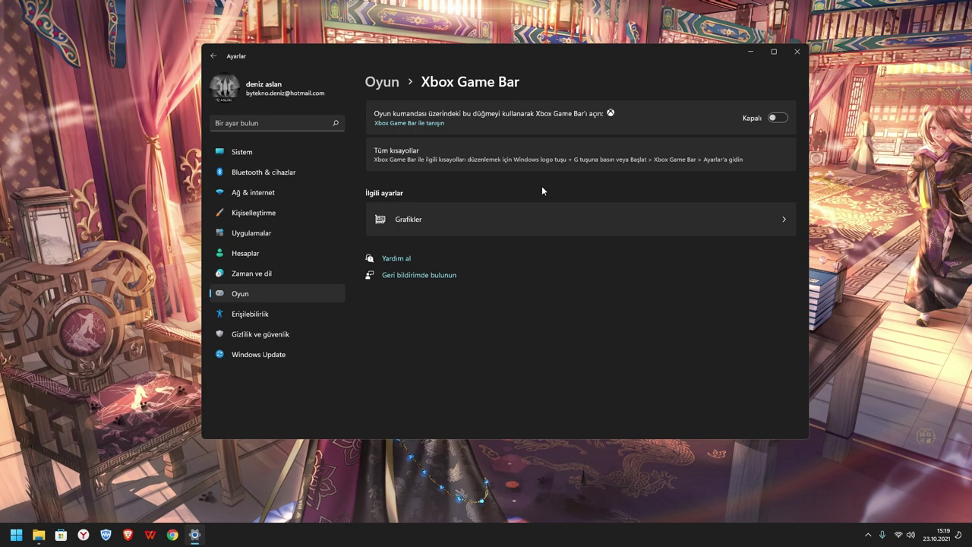
pyautogui.click(312, 293)
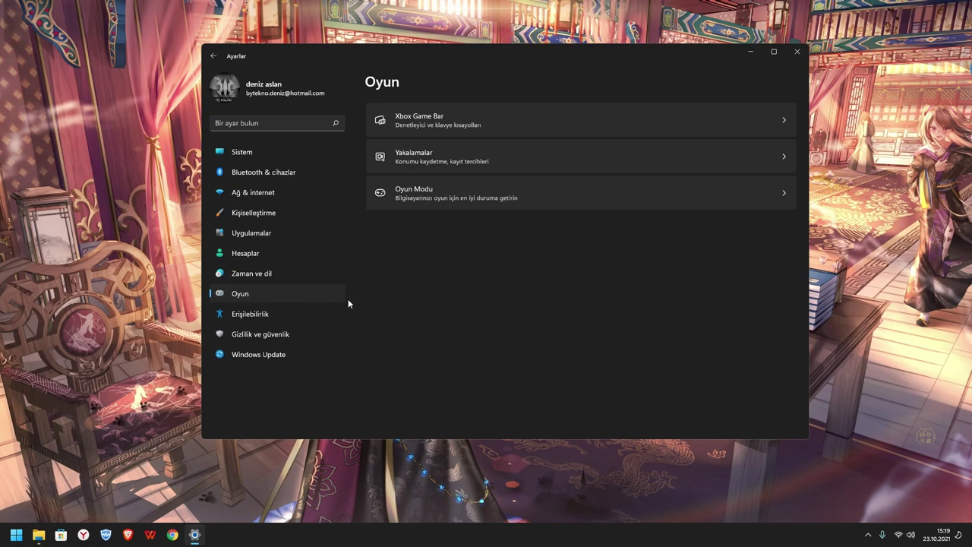
pyautogui.click(480, 187)
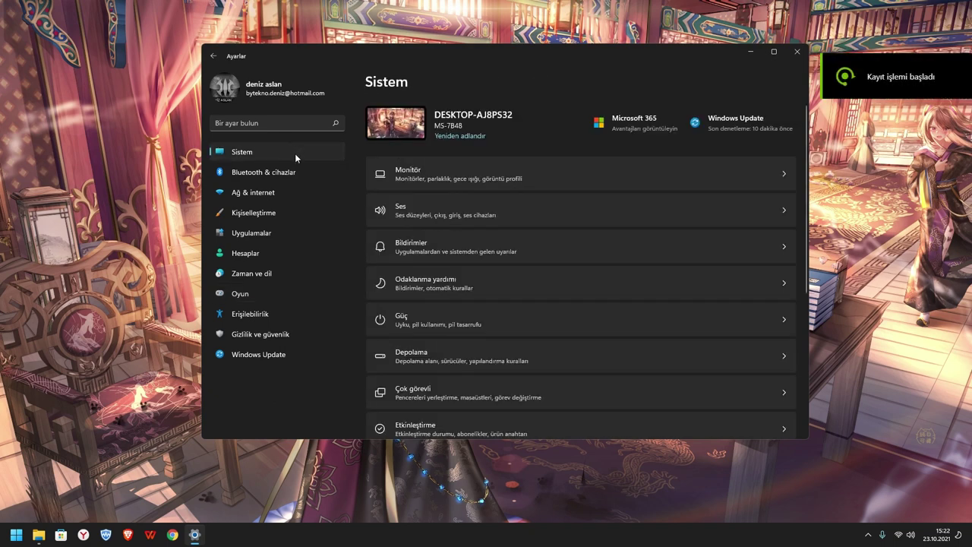
# Open Gelişmiş ekran for the monitor, check the available refresh rates, and close the list without changing the rate.
pyautogui.click(461, 180)
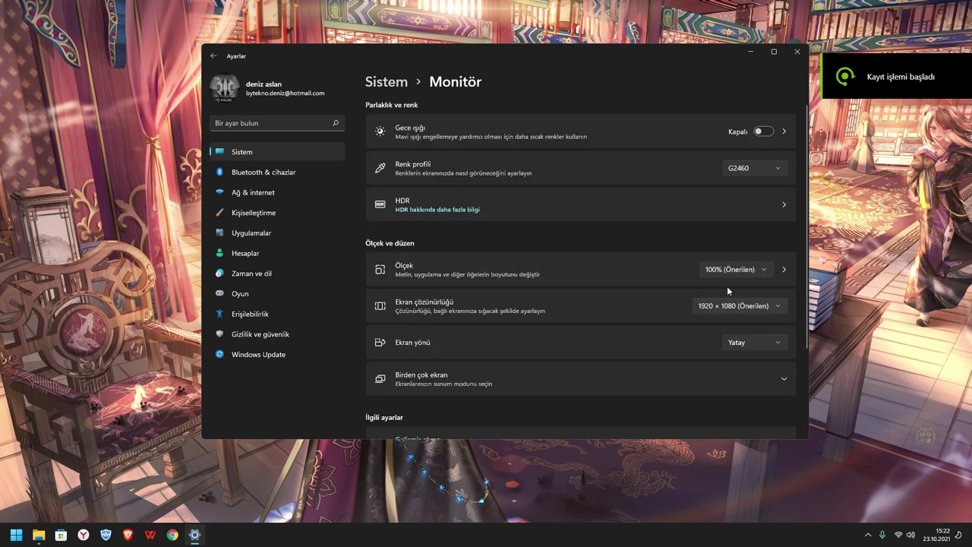
pyautogui.scroll(-3, 684, 334)
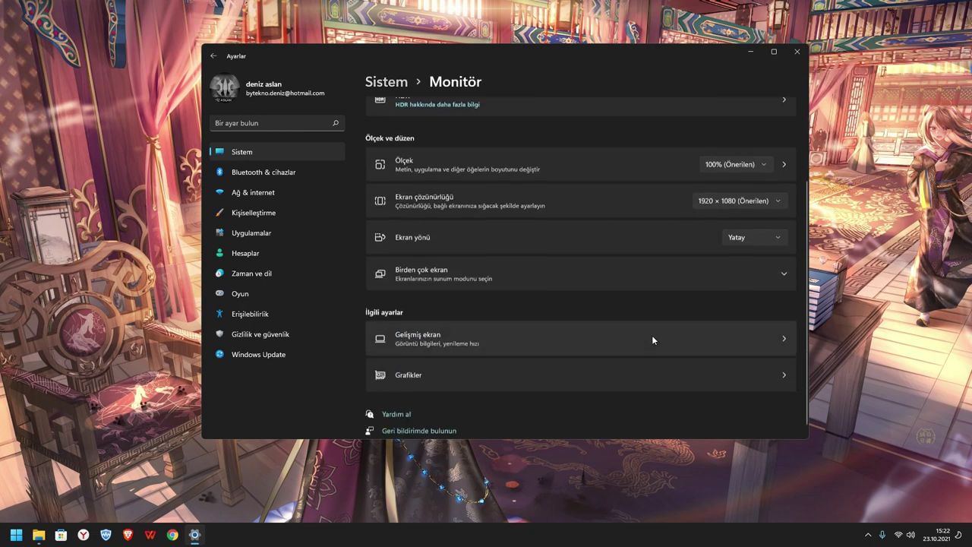
pyautogui.click(482, 335)
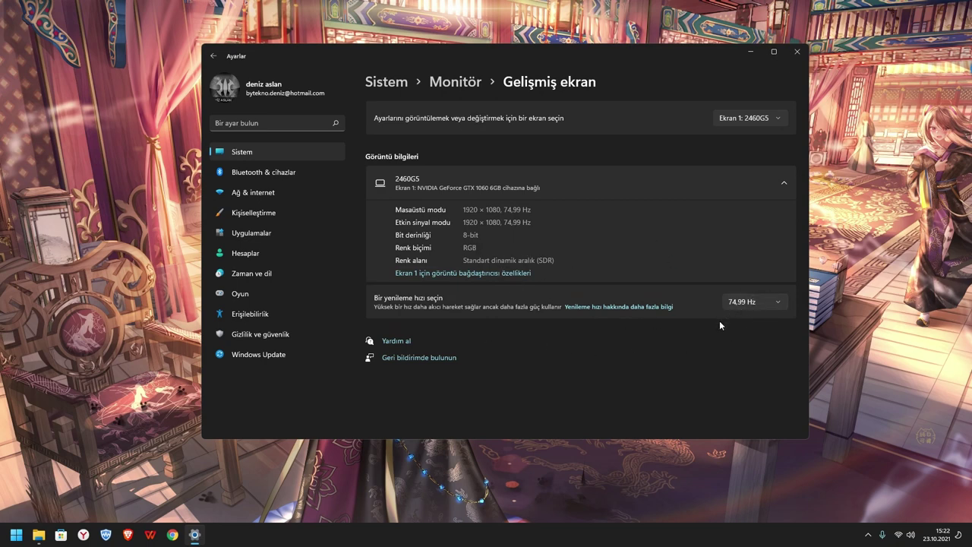
pyautogui.click(754, 300)
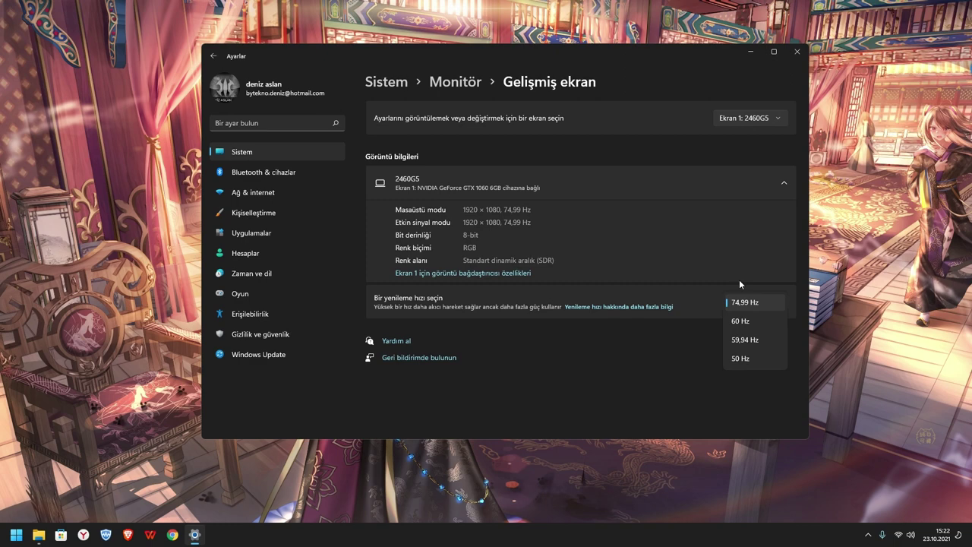
pyautogui.click(740, 280)
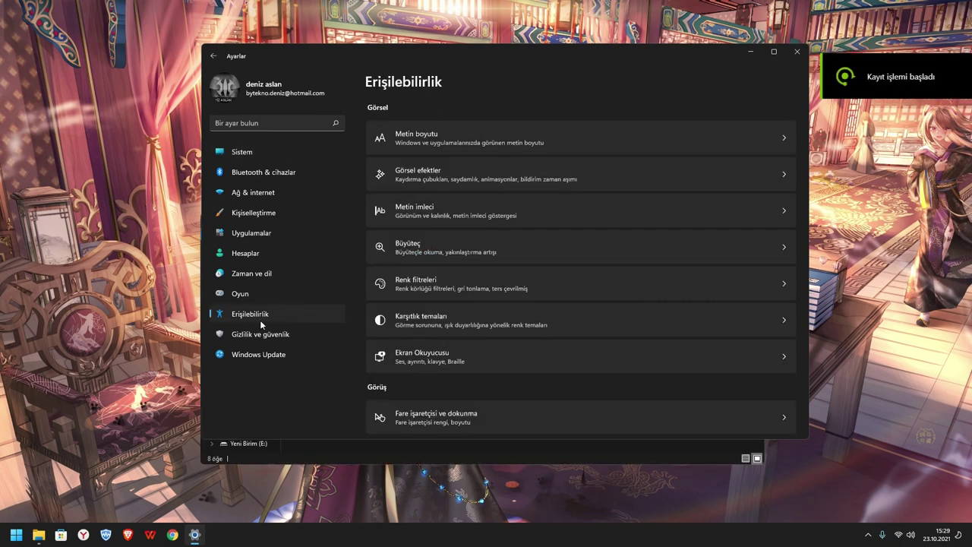
# Open Görsel efektler in the Erişilebilirlik settings.
pyautogui.click(448, 171)
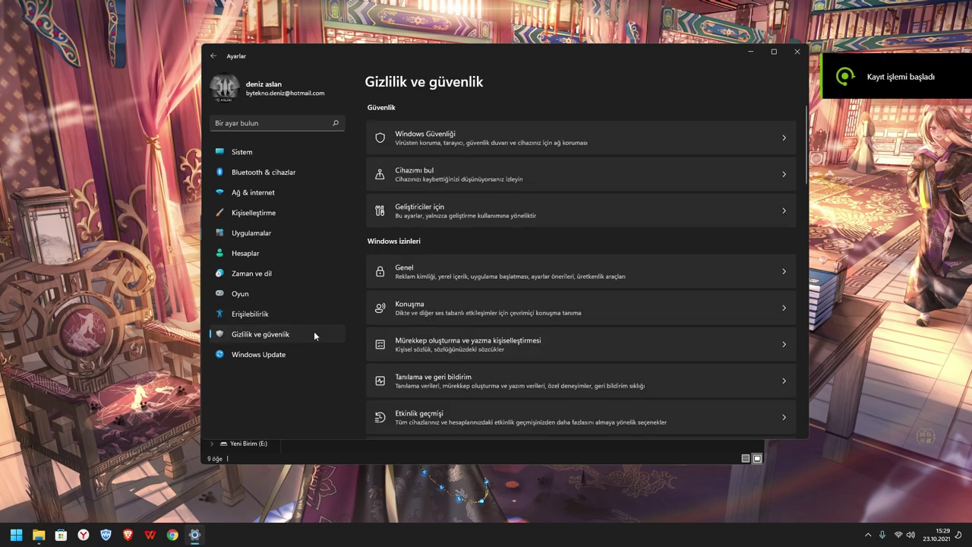
# Review the Genel permissions and the Etkinlik geçmişi options under Gizlilik ve güvenlik.
pyautogui.scroll(-2, 401, 318)
pyautogui.click(517, 181)
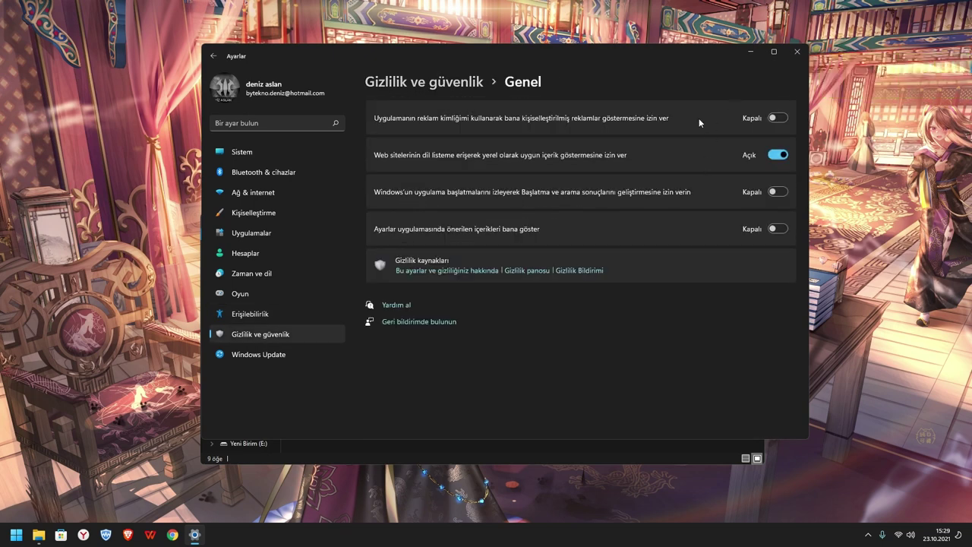
pyautogui.click(213, 55)
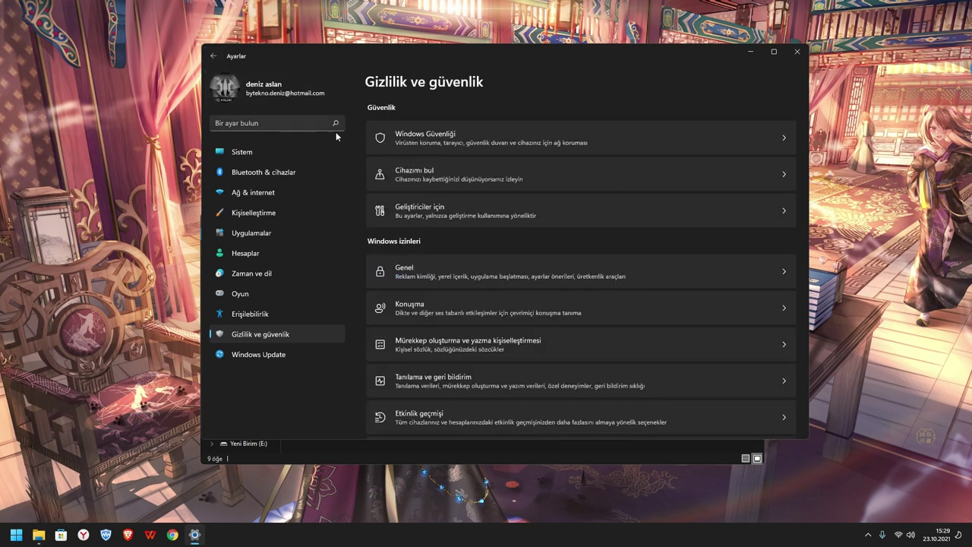
pyautogui.scroll(-3, 409, 228)
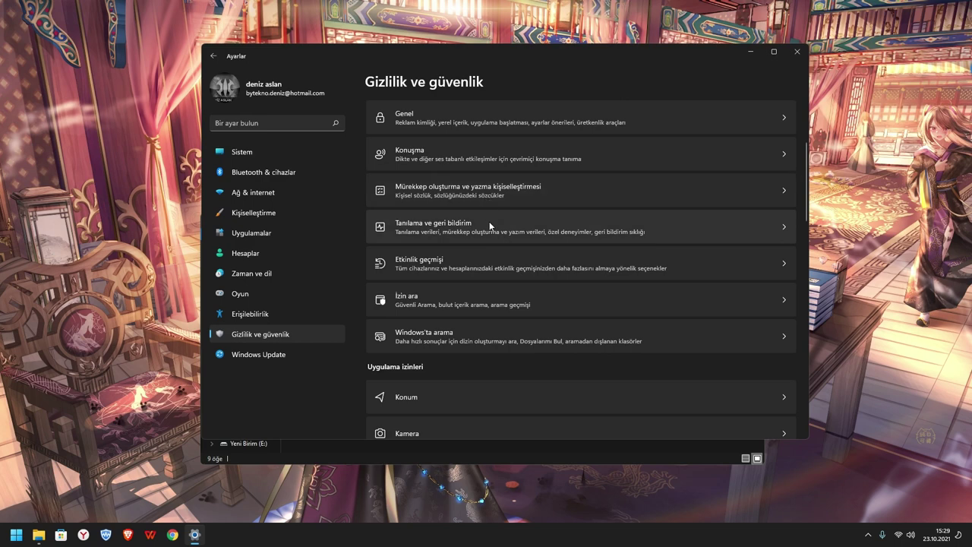
pyautogui.click(459, 264)
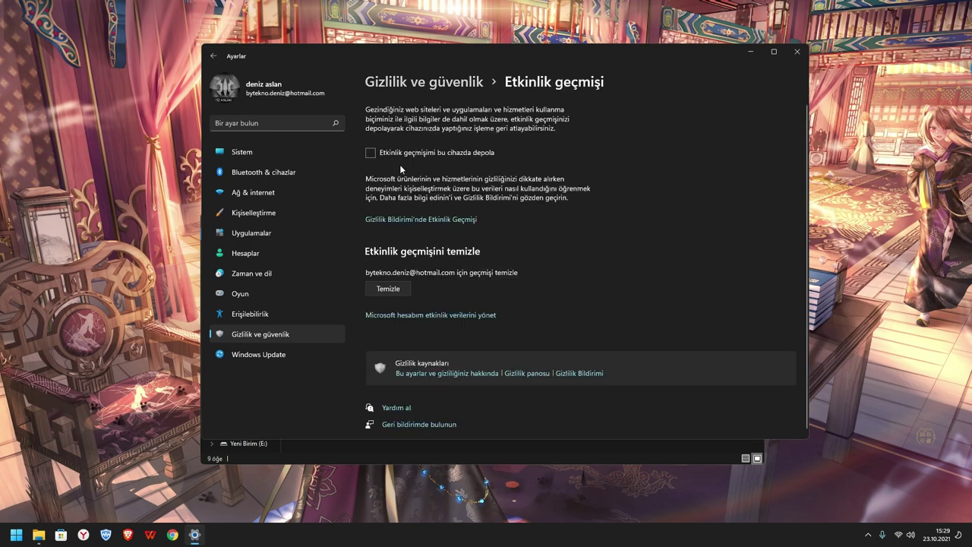
pyautogui.click(215, 57)
# Find Takvim among the app permissions and turn on Takvim erişimi.
pyautogui.scroll(-3, 454, 233)
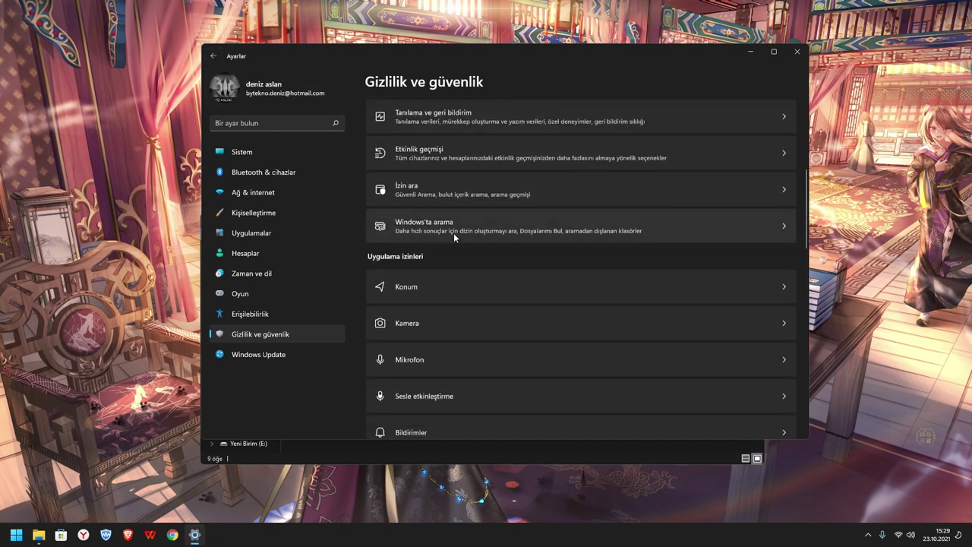
pyautogui.scroll(-4, 453, 233)
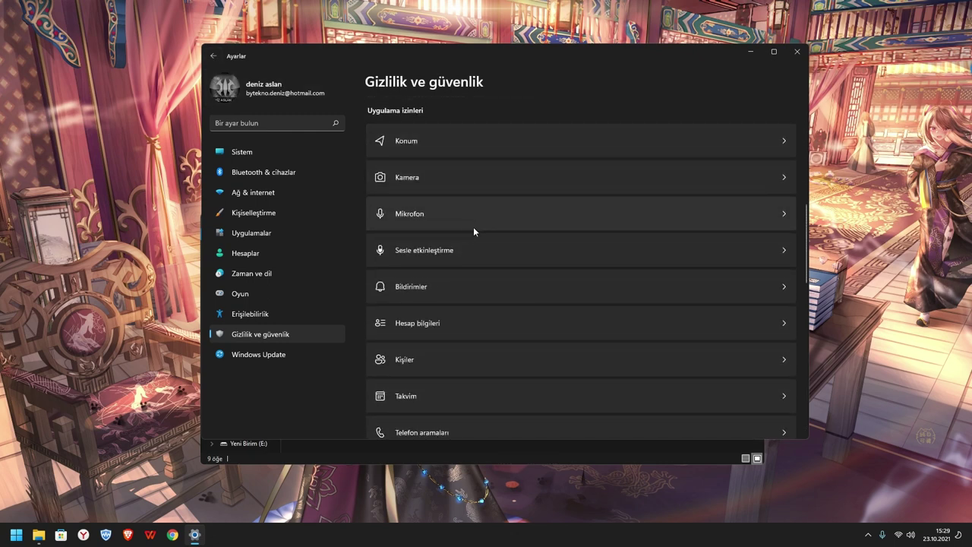
pyautogui.scroll(-1, 473, 226)
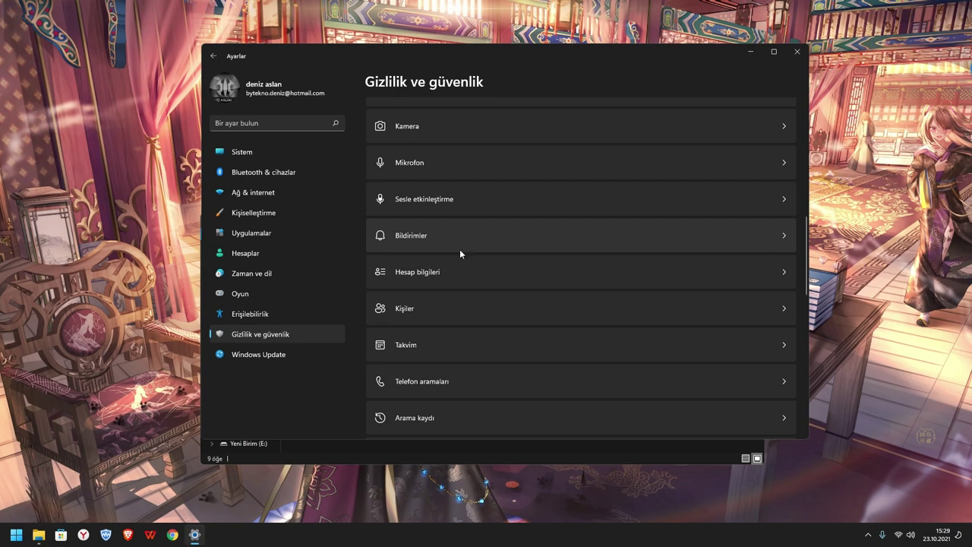
pyautogui.scroll(-6, 460, 250)
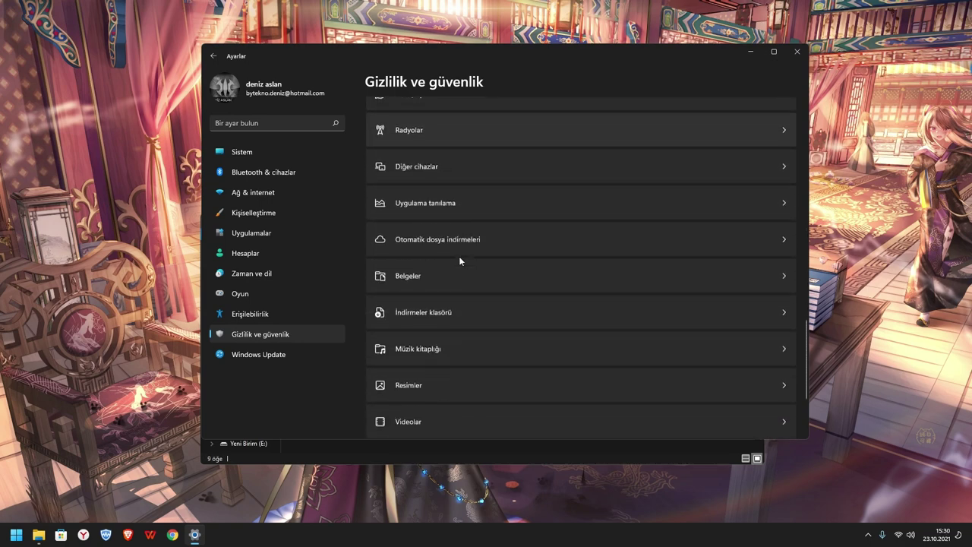
pyautogui.scroll(1, 466, 230)
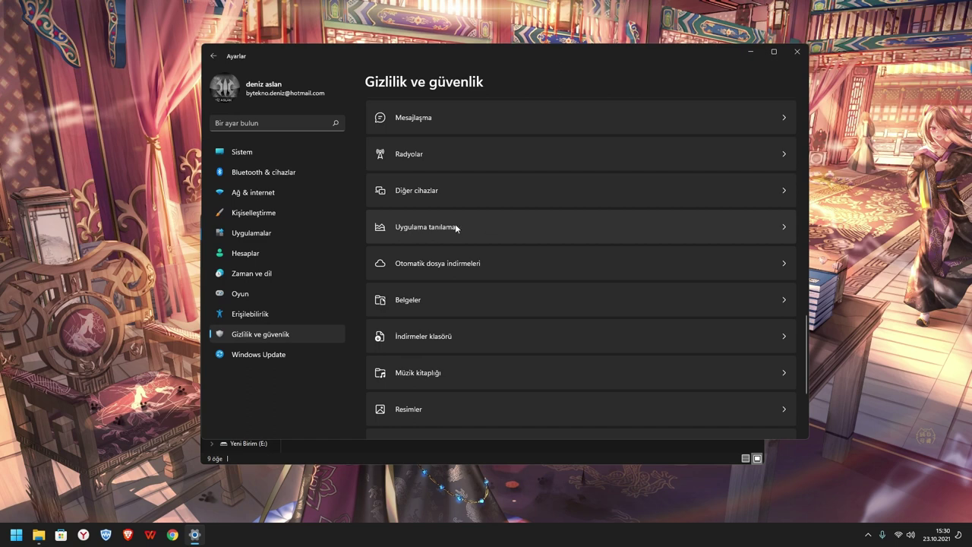
pyautogui.scroll(5, 454, 220)
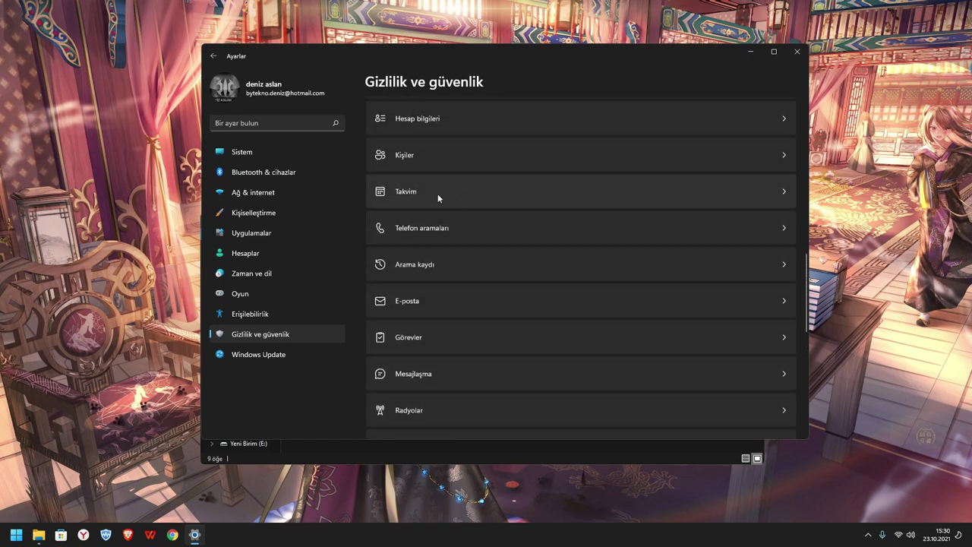
pyautogui.click(438, 198)
pyautogui.click(779, 120)
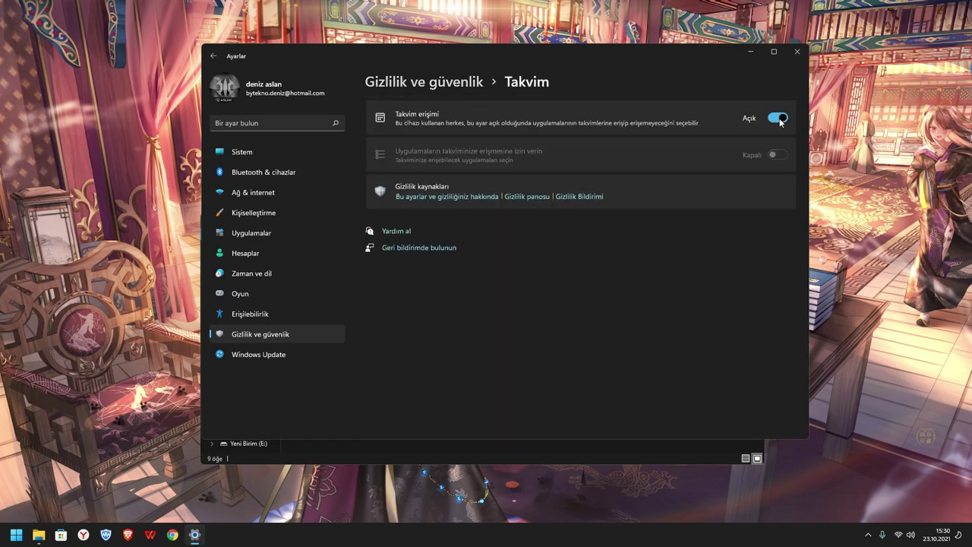
# Turn off Takvim erişimi and look through the remaining app permissions under Gizlilik ve güvenlik.
pyautogui.click(778, 119)
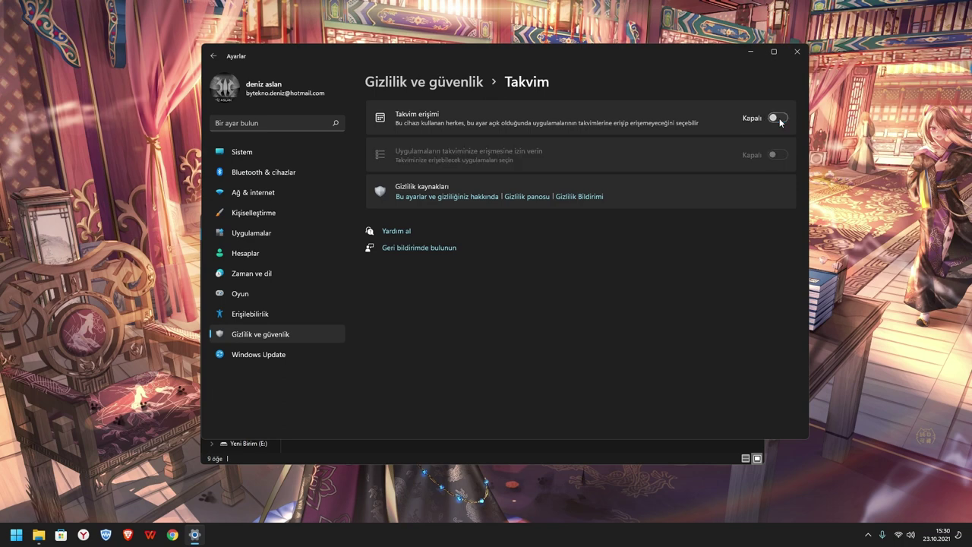
pyautogui.click(213, 58)
pyautogui.scroll(-15, 467, 197)
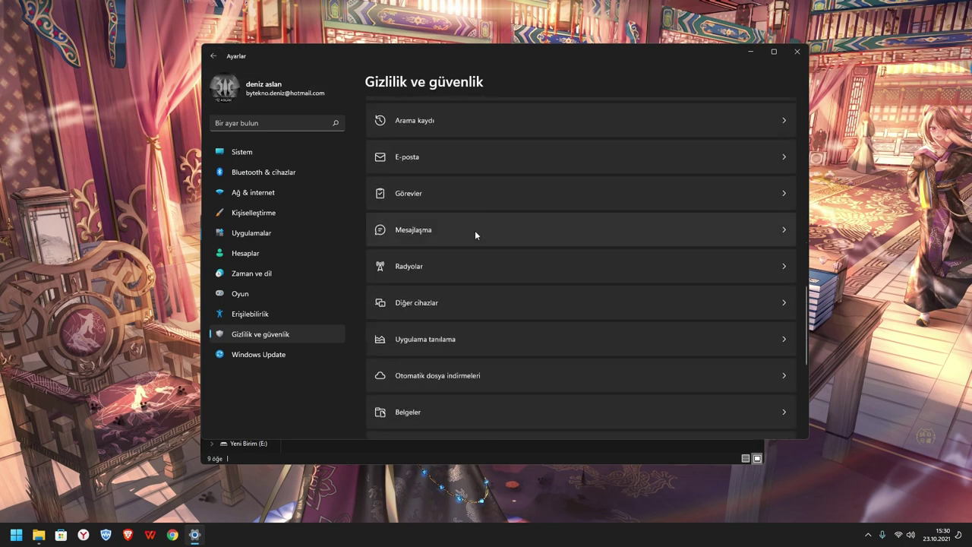
pyautogui.scroll(-3, 475, 230)
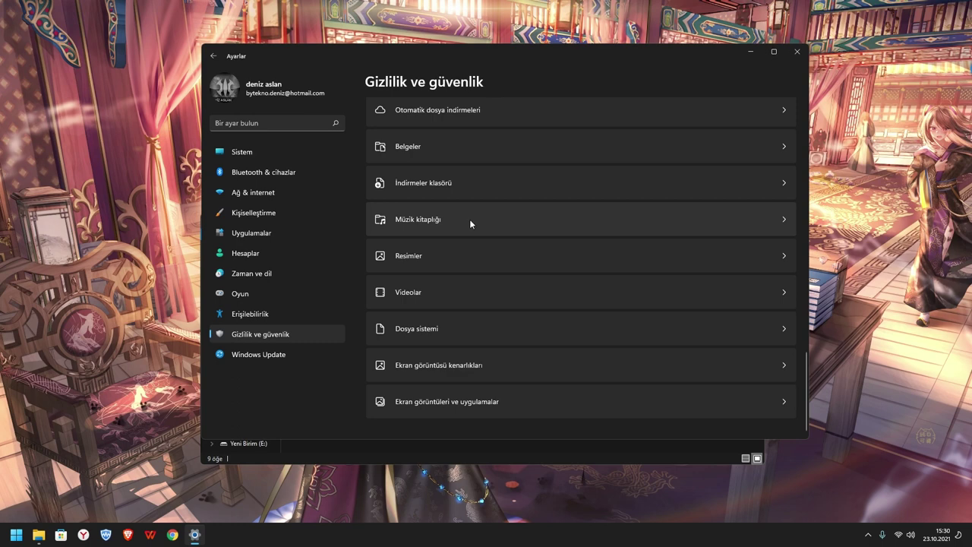
pyautogui.scroll(2, 470, 220)
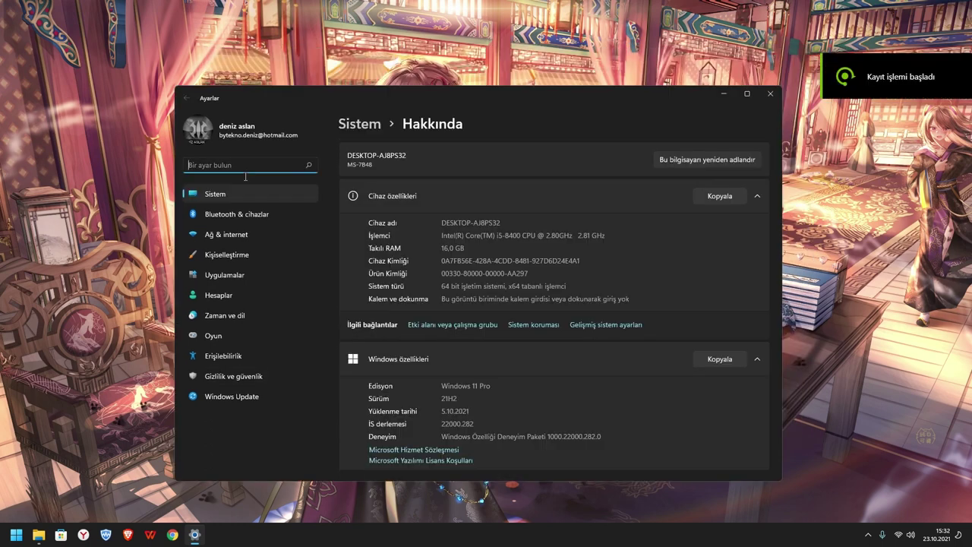
# Search the settings for "perform", open the Windows performance options, and choose Sistem yönetimli boyut for drive C: in Sanal Bellek.
pyautogui.write('perform')
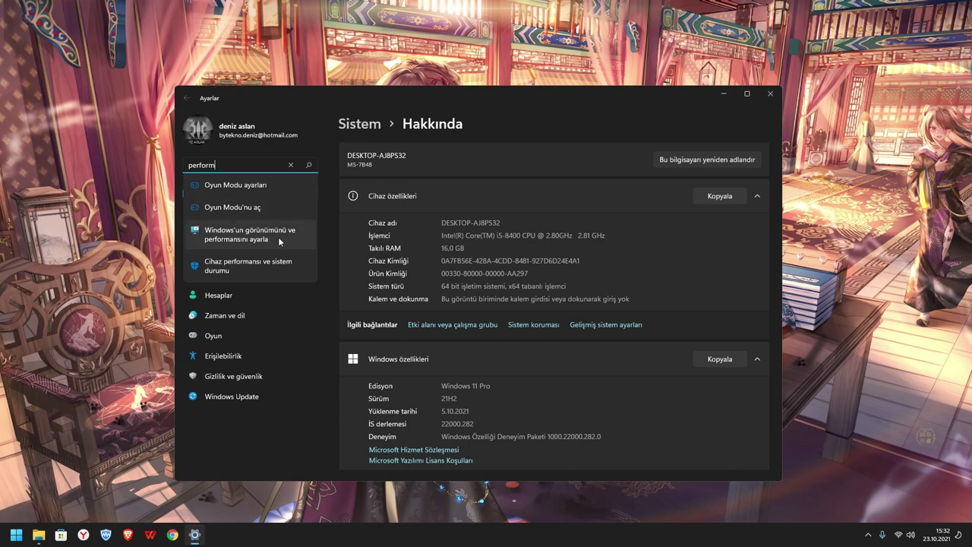
pyautogui.click(266, 234)
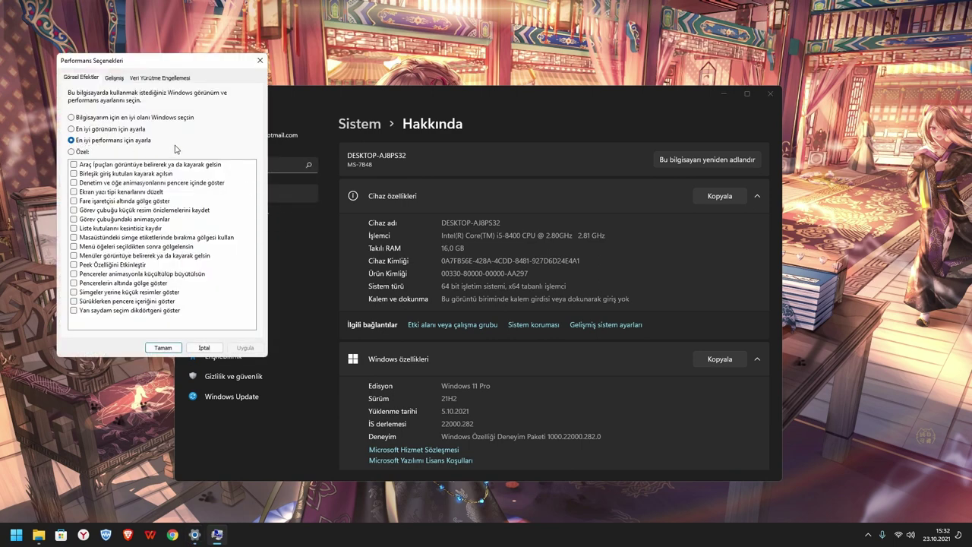
pyautogui.click(113, 78)
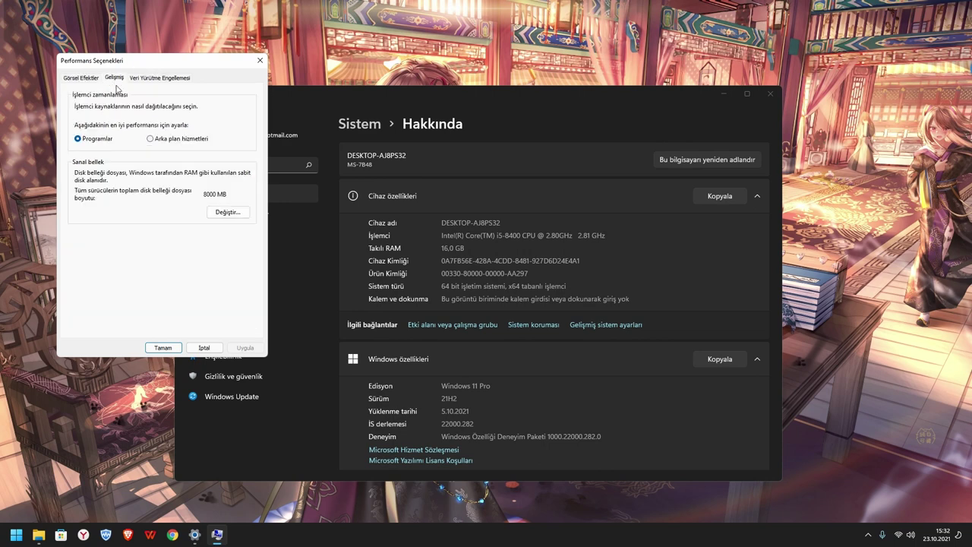
pyautogui.click(230, 216)
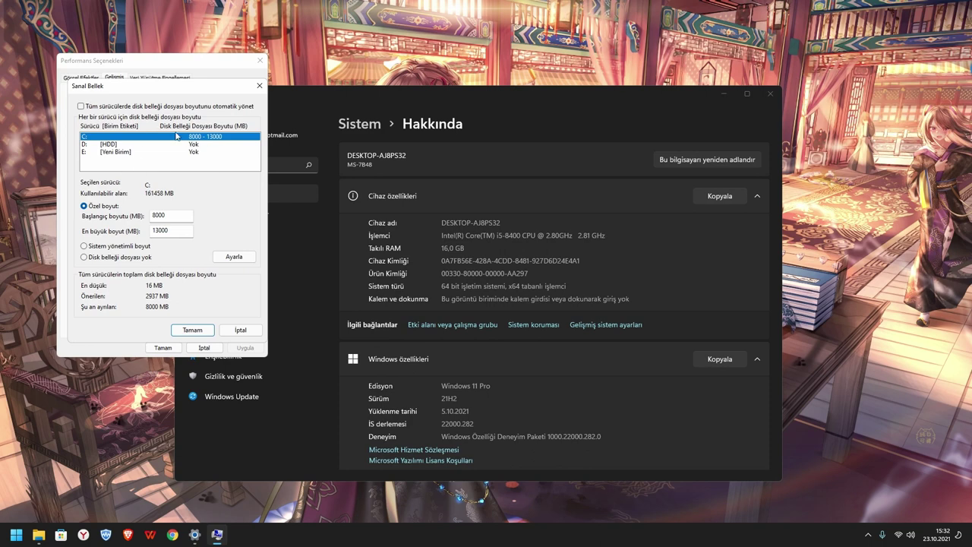
pyautogui.click(135, 249)
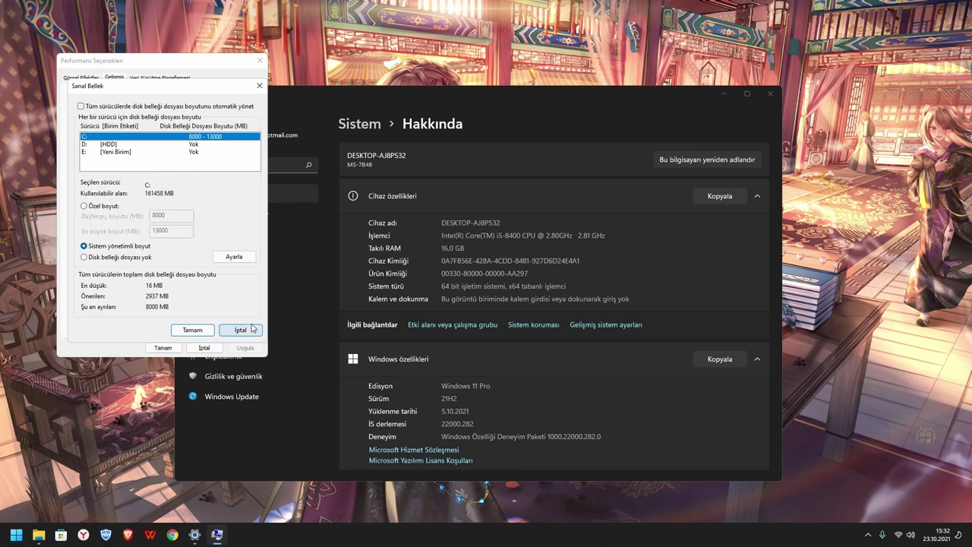
pyautogui.click(193, 331)
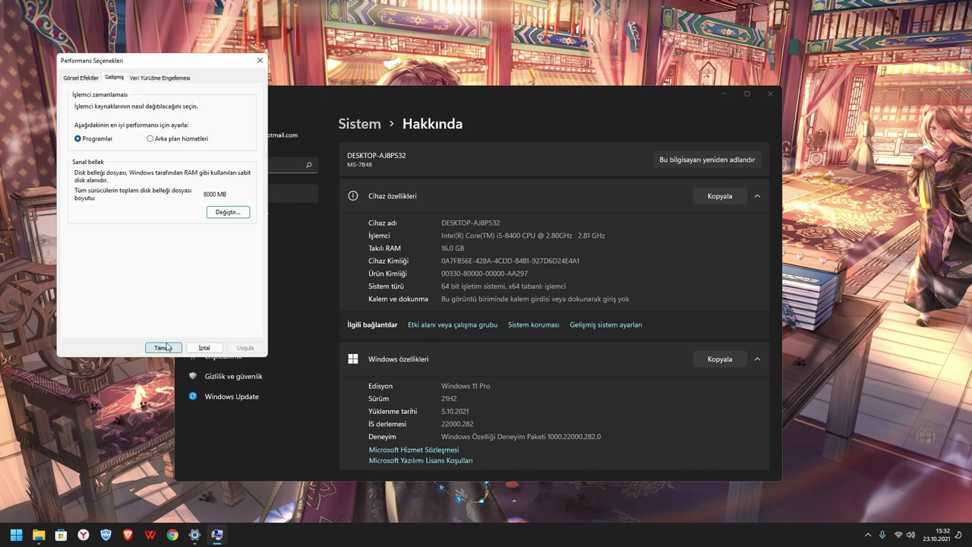
pyautogui.click(162, 347)
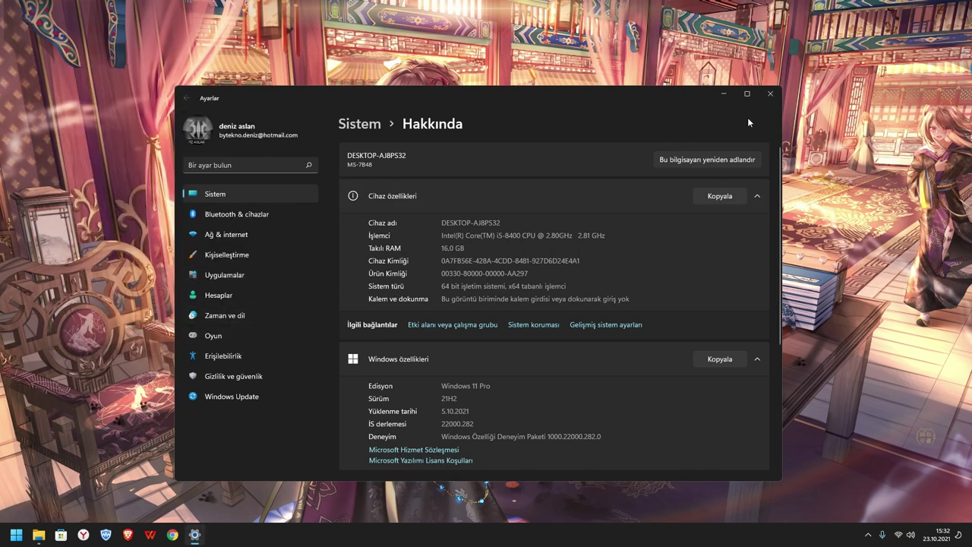
# Search the settings for "depola" and open Geçici dosyalar in Depolama.
pyautogui.click(251, 165)
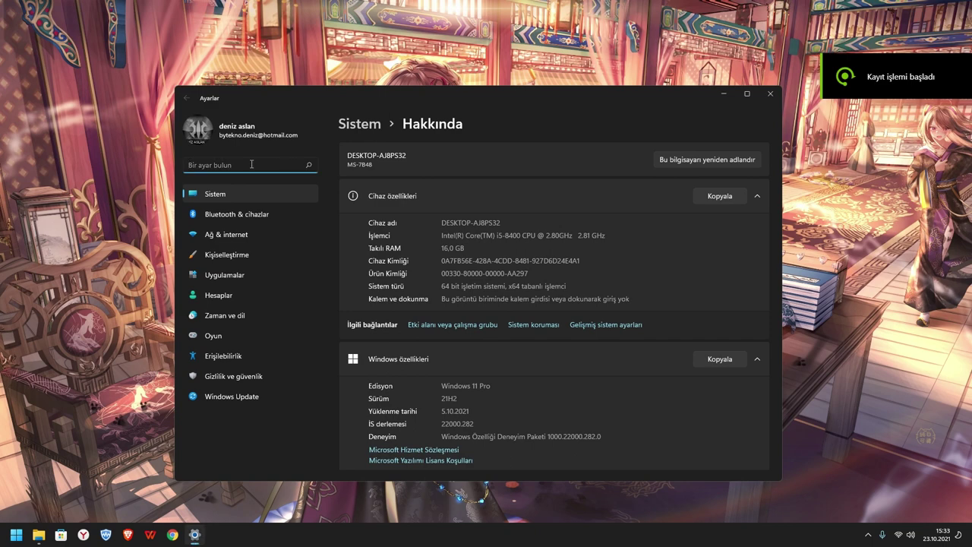
pyautogui.write('depola')
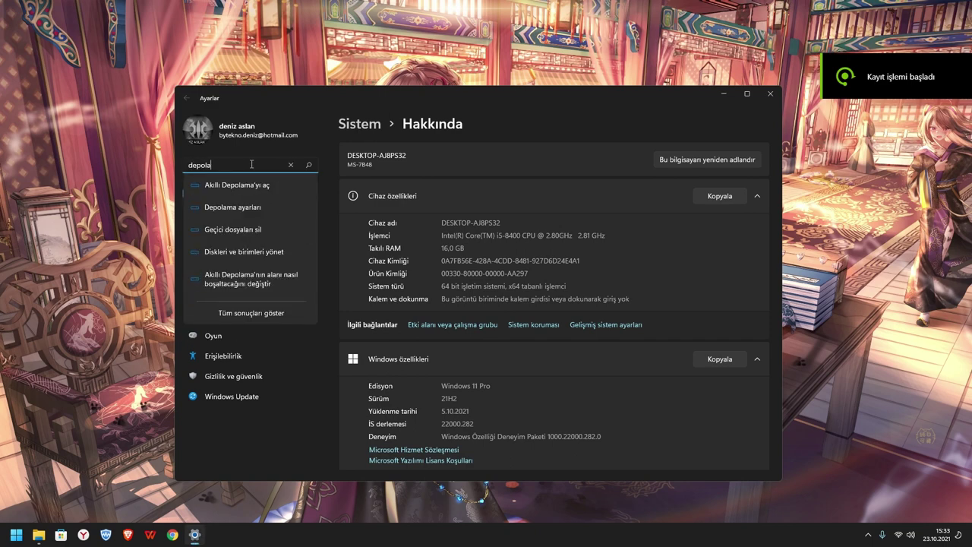
pyautogui.click(253, 207)
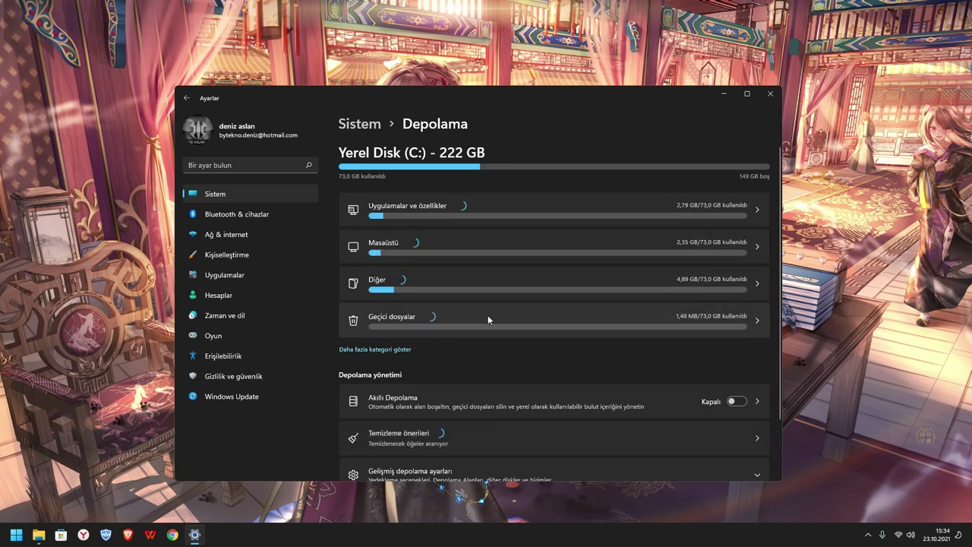
pyautogui.click(487, 319)
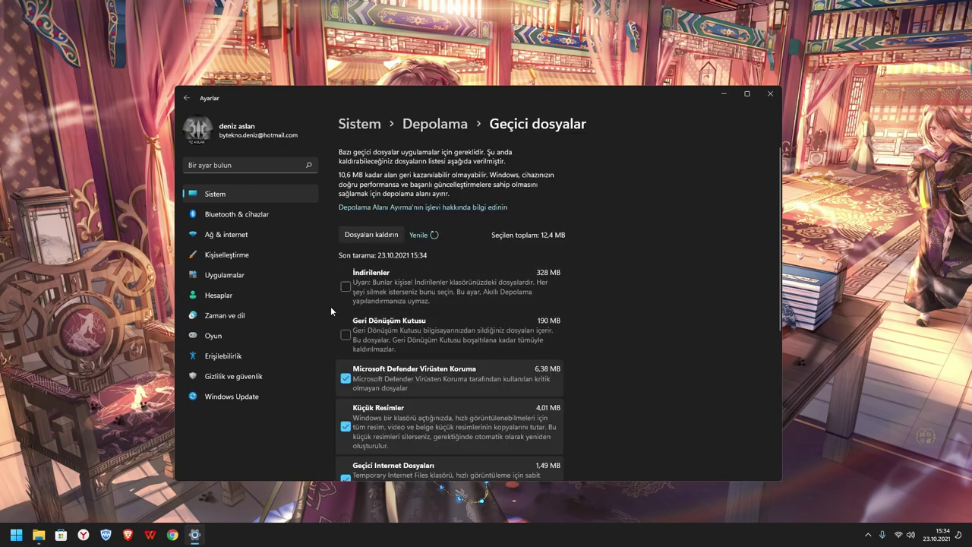
# Add Geri Dönüşüm Kutusu to the selected temporary files, permanently remove the selection, and close the settings.
pyautogui.click(346, 331)
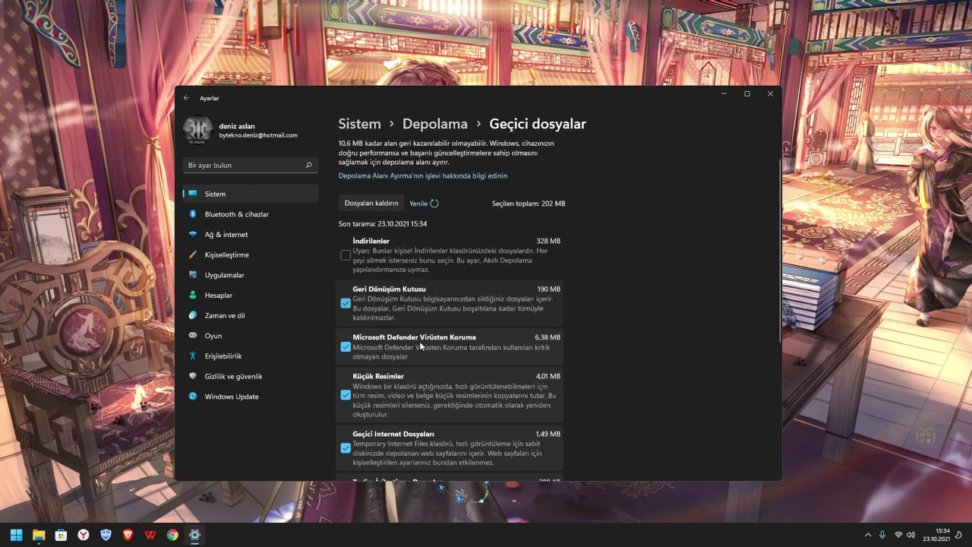
pyautogui.scroll(-3, 420, 341)
pyautogui.scroll(3, 445, 255)
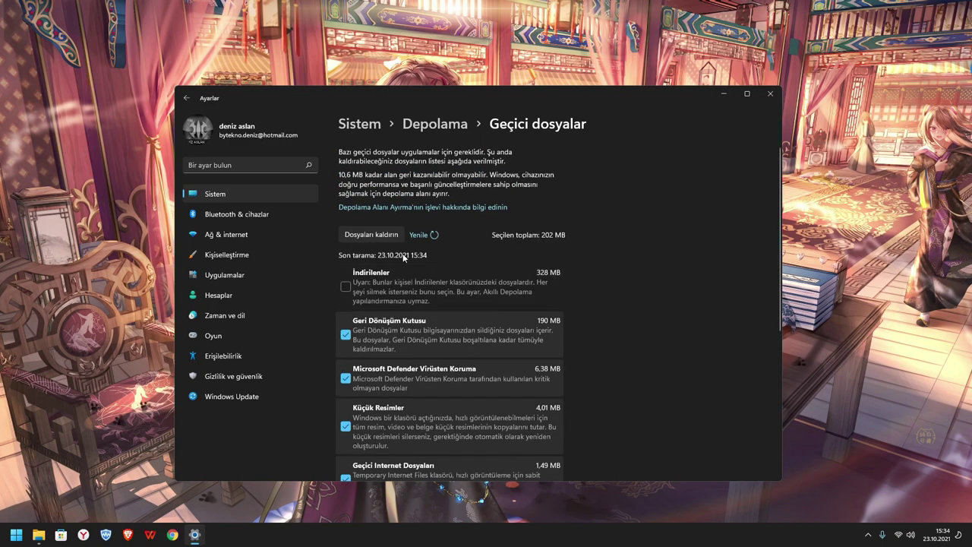
pyautogui.click(365, 234)
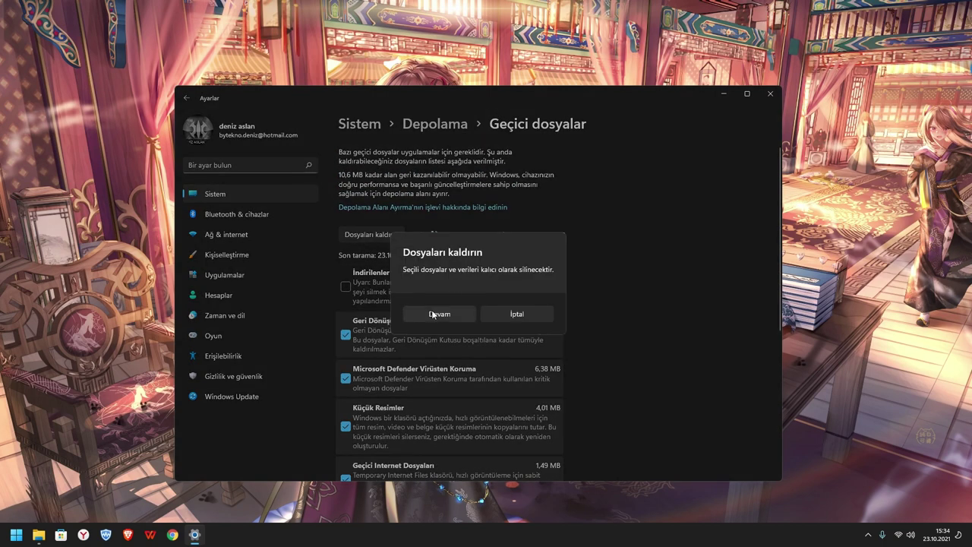
pyautogui.click(439, 314)
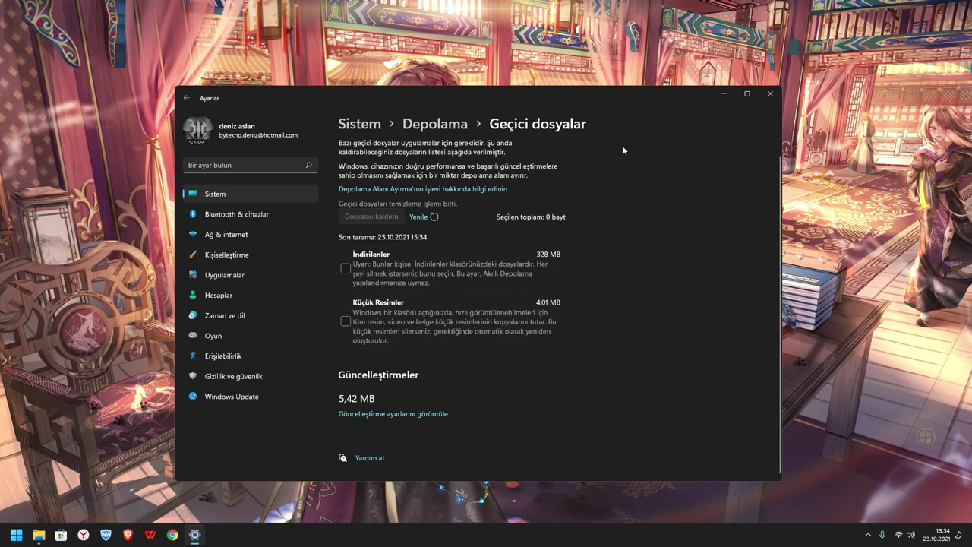
pyautogui.click(770, 94)
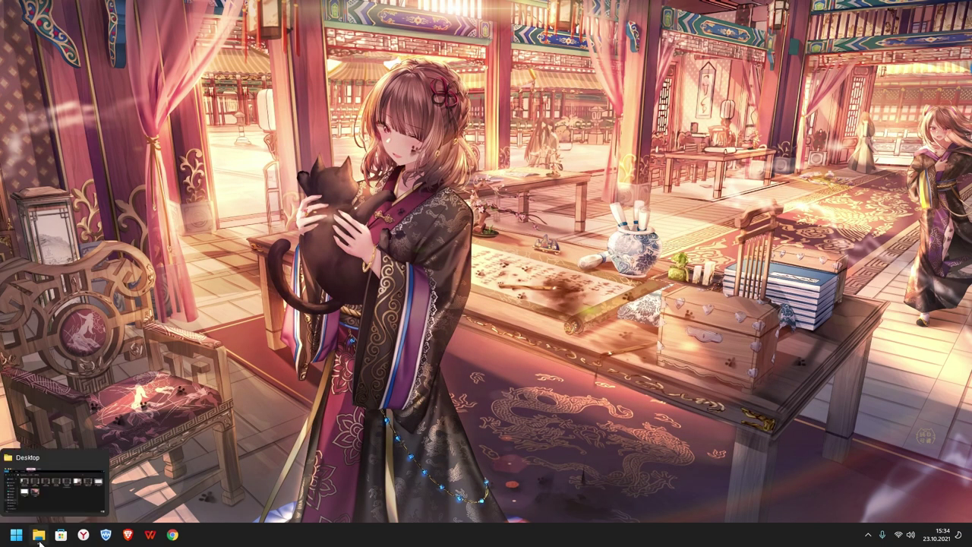
# Open Disk Temizleme for Yerel Disk (C:) through the drive's properties in Dosya Gezgini.
pyautogui.rightClick(40, 538)
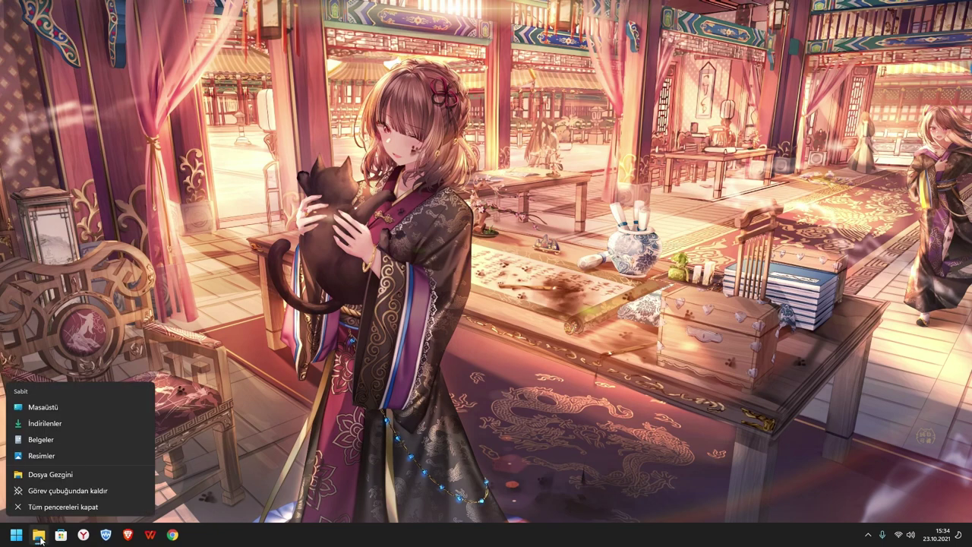
pyautogui.click(64, 470)
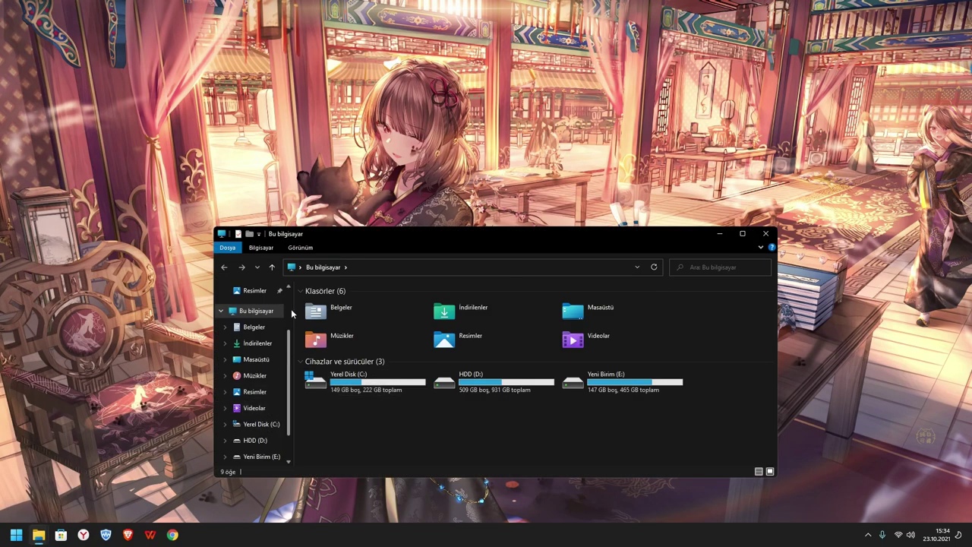
pyautogui.rightClick(341, 388)
pyautogui.click(377, 352)
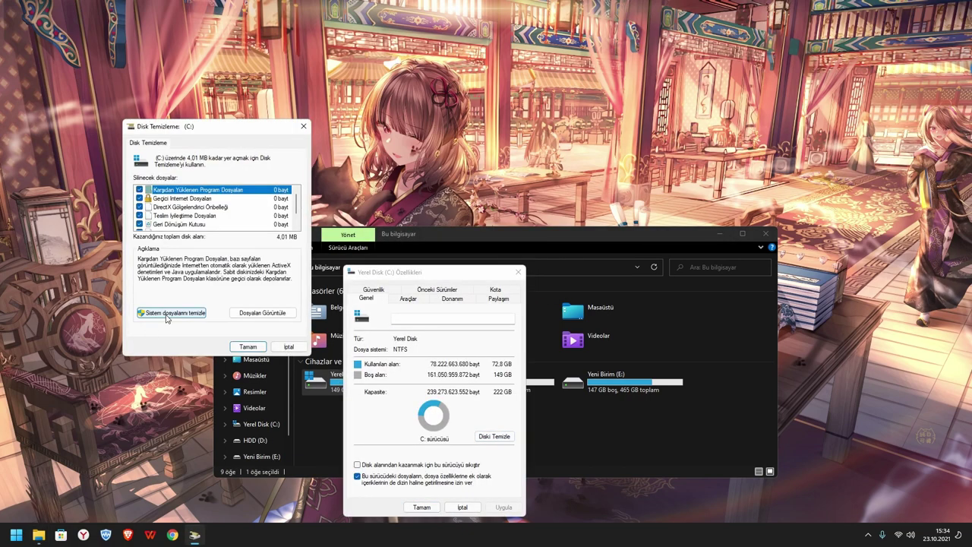
# Extend the drive C: cleanup to system files, review the files to delete, and run the cleanup.
pyautogui.moveTo(199, 128); pyautogui.dragTo(576, 128)
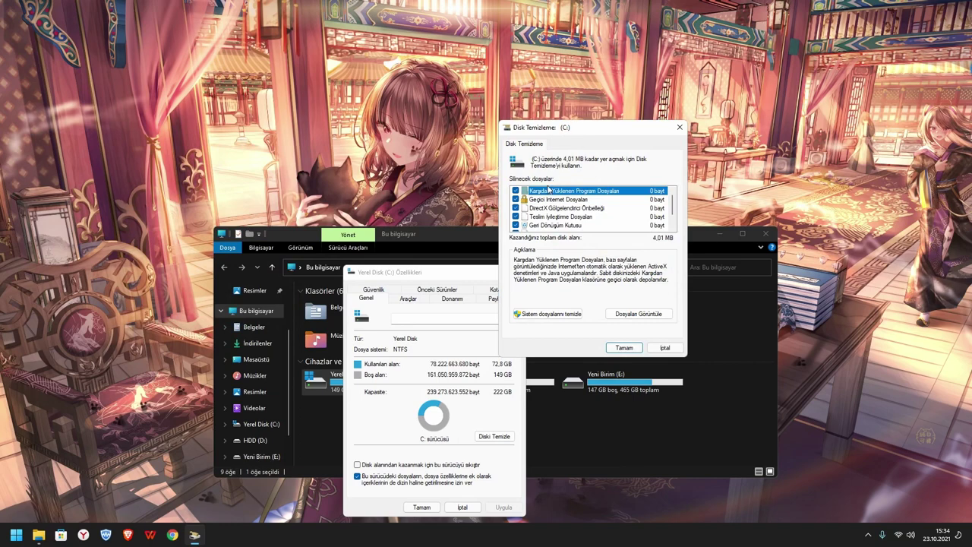
pyautogui.scroll(-1, 566, 224)
pyautogui.click(561, 322)
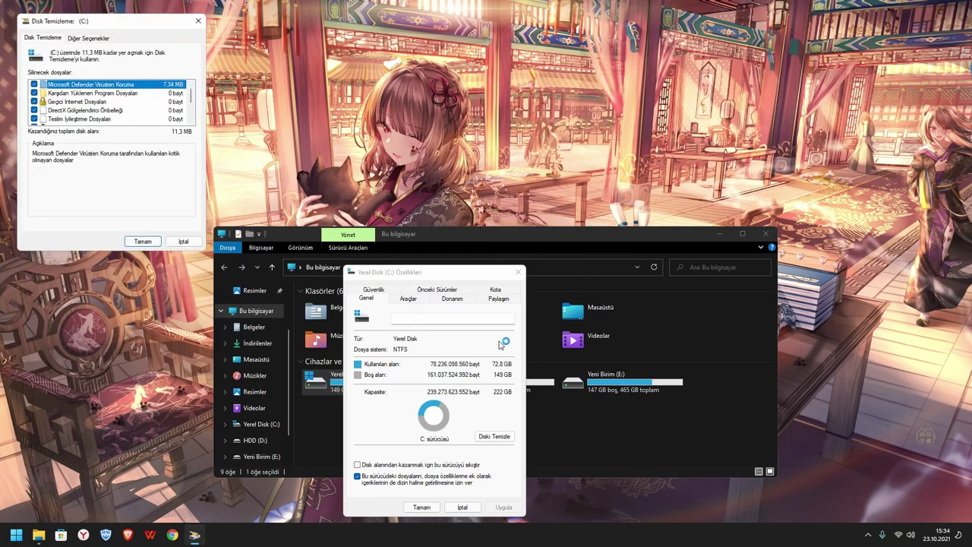
pyautogui.moveTo(119, 26); pyautogui.dragTo(671, 121)
pyautogui.scroll(-3, 688, 199)
pyautogui.scroll(3, 687, 199)
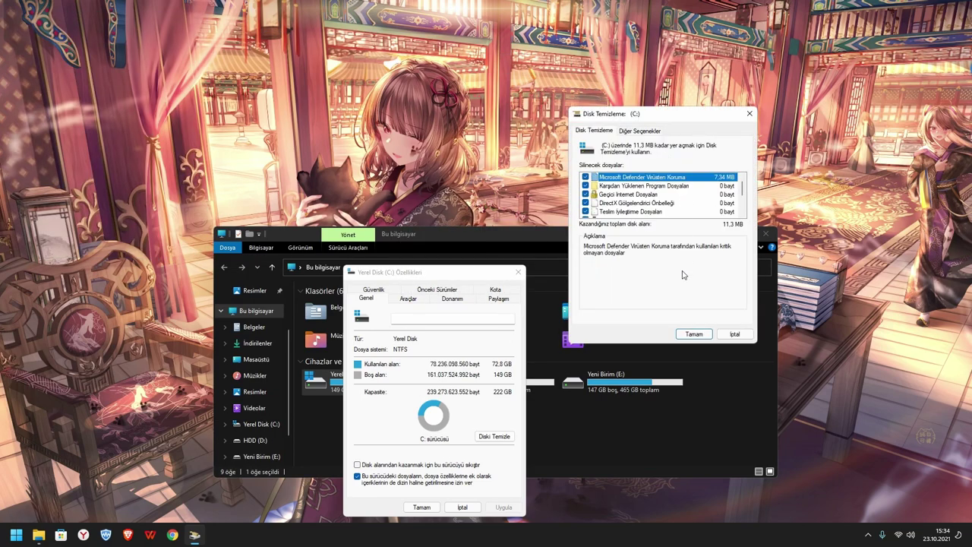
pyautogui.click(694, 334)
pyautogui.click(506, 279)
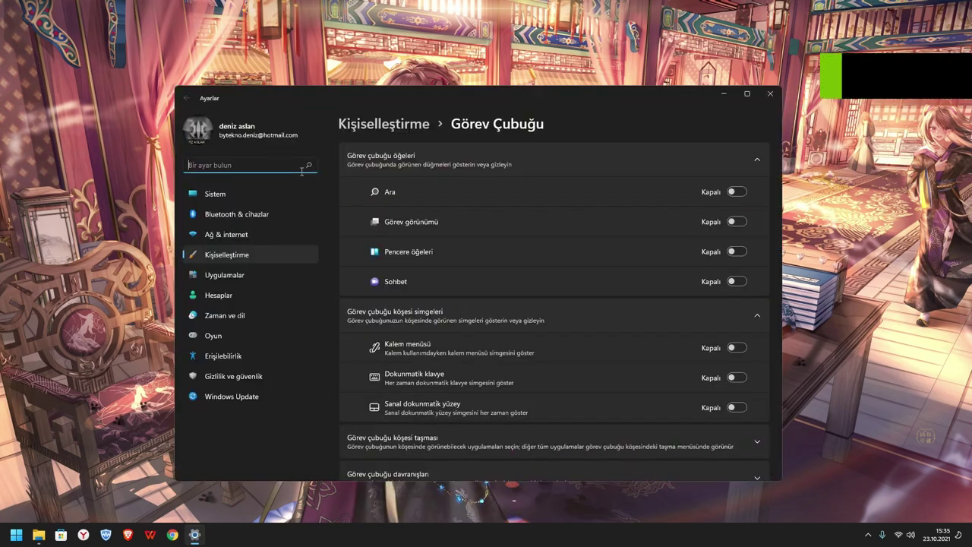
# Search the settings for "depolama" and open Sürücü iyileştirme from Gelişmiş depolama ayarları.
pyautogui.write('depol')
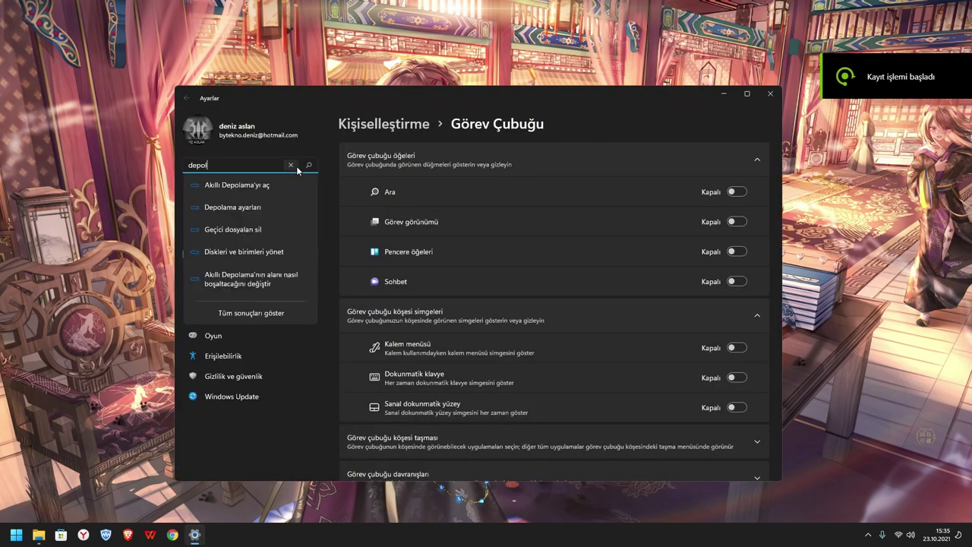
pyautogui.write('ama')
pyautogui.click(278, 206)
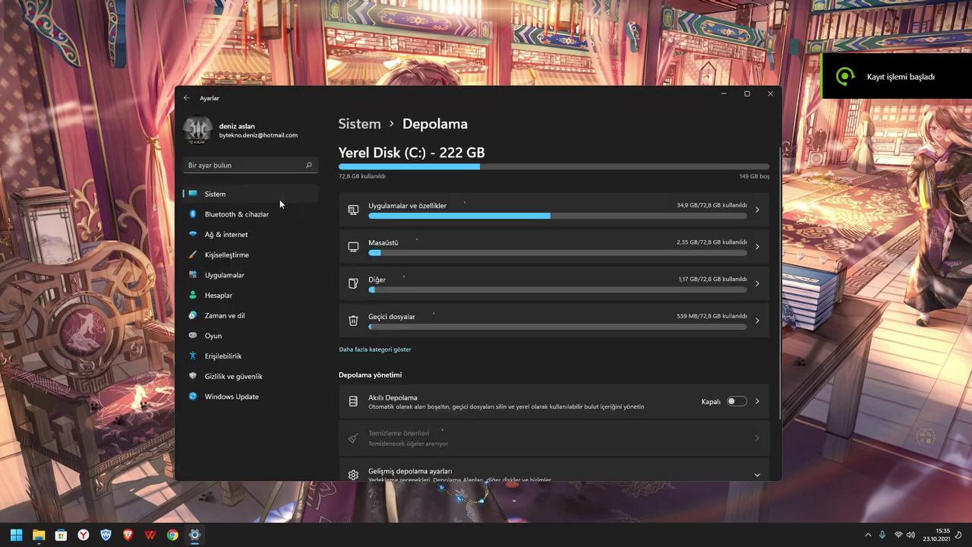
pyautogui.scroll(-3, 424, 307)
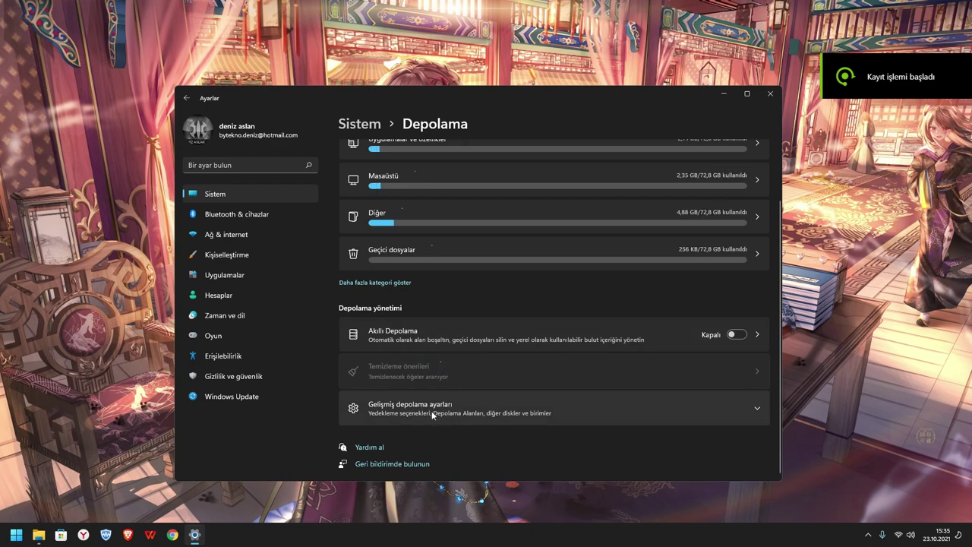
pyautogui.click(439, 415)
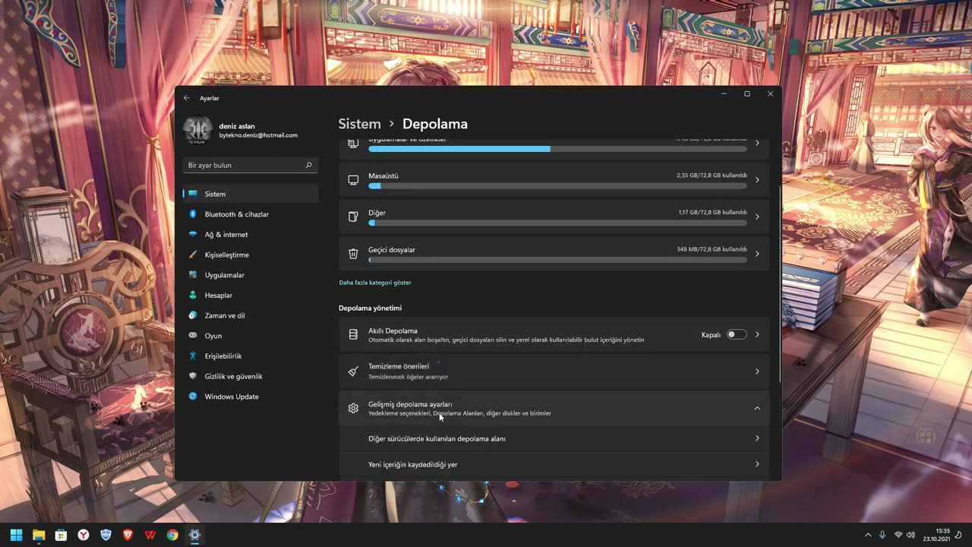
pyautogui.scroll(-2, 439, 411)
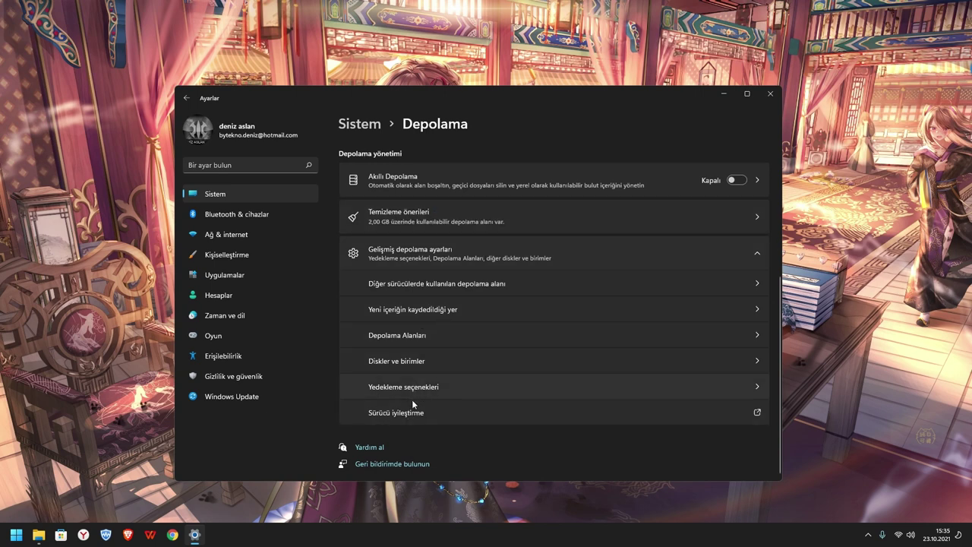
pyautogui.click(402, 418)
# Optimize drive C: and select the HDD (D:) drive in the drive list.
pyautogui.moveTo(412, 156); pyautogui.dragTo(488, 132)
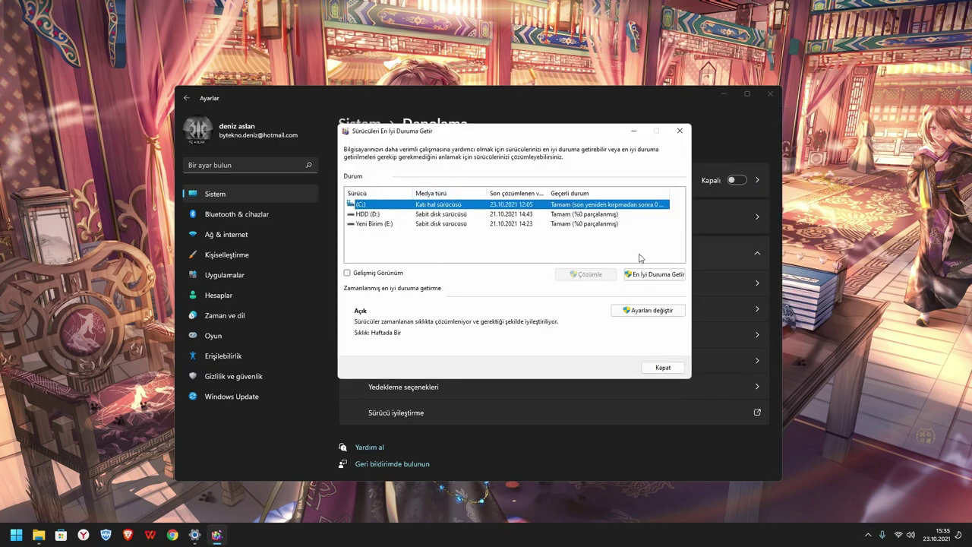
pyautogui.click(651, 275)
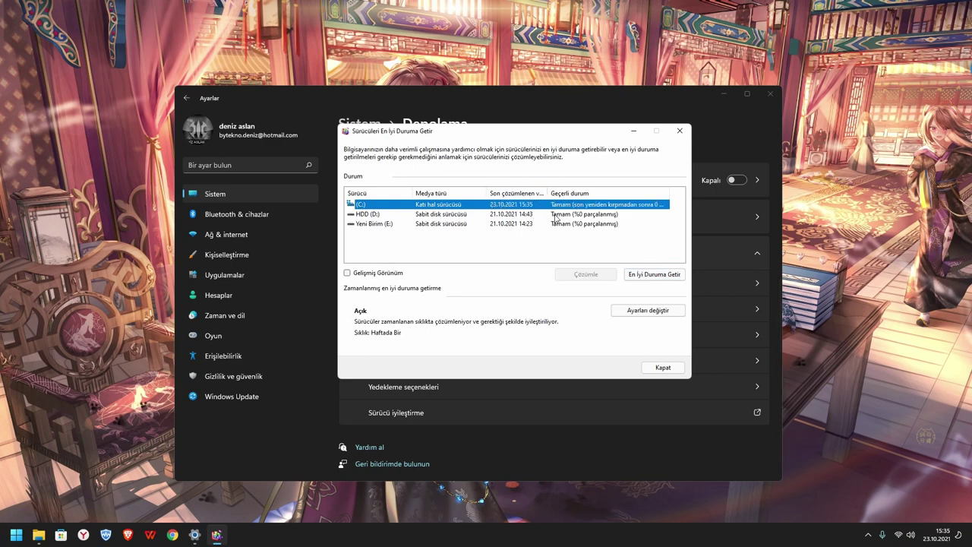
pyautogui.click(555, 216)
pyautogui.click(552, 225)
pyautogui.click(553, 215)
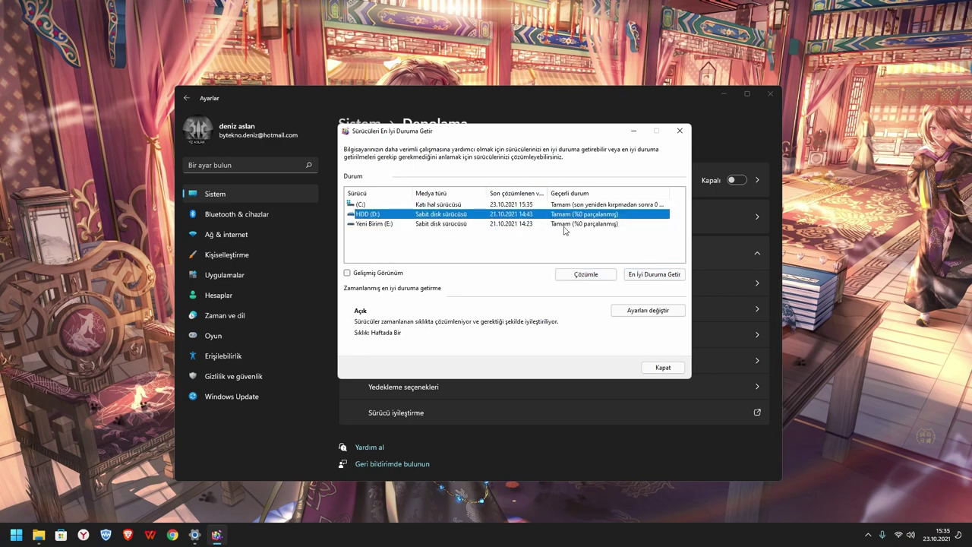
# Select the HDD (D:) and Yeni Birim (E:) drives in the drive optimization list to view their status.
pyautogui.click(564, 225)
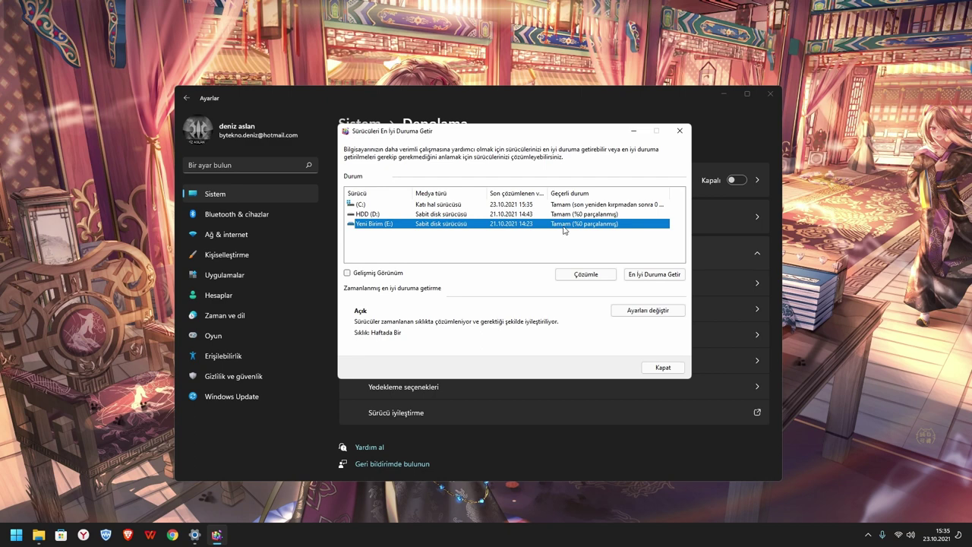
pyautogui.click(456, 215)
pyautogui.click(452, 226)
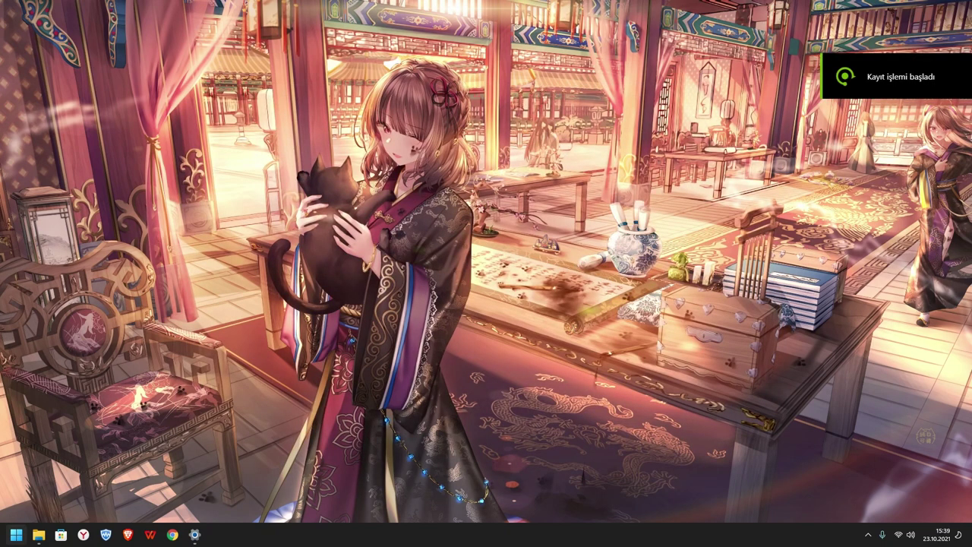
# Open Sistem Yapılandırması with "msconfig", enable GUI önyüklemesi yok, and set İşlemci Sayısı to 6 in the advanced boot options.
pyautogui.click(16, 535)
pyautogui.write('msconfig')
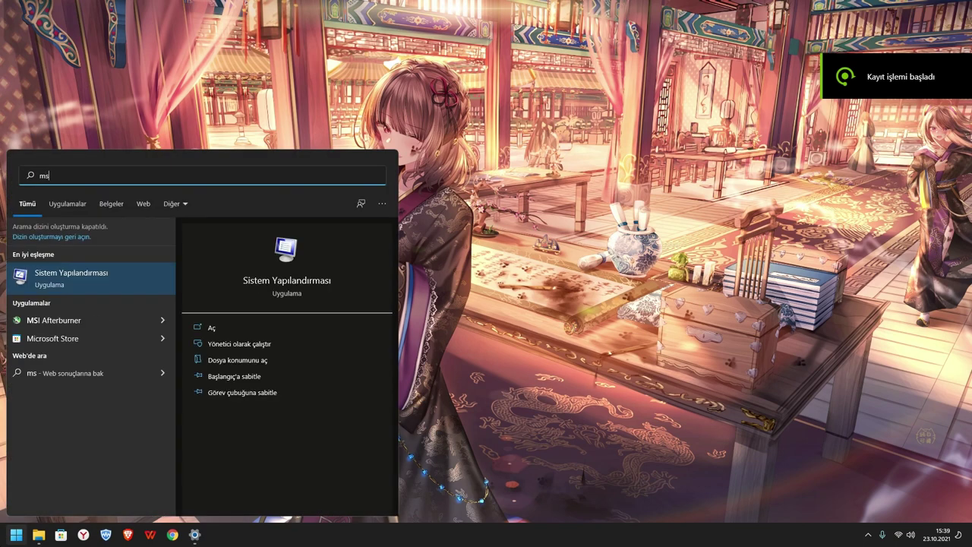
pyautogui.press('Return')
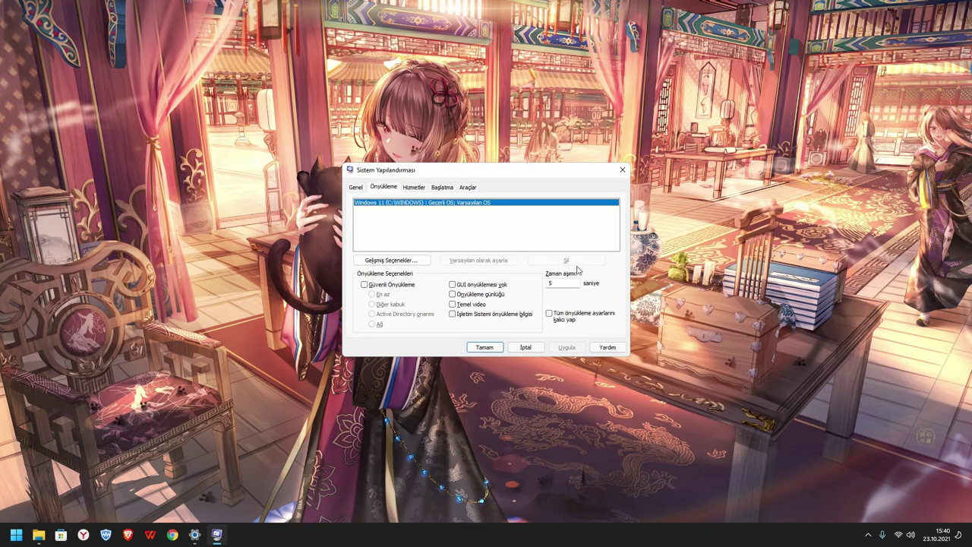
pyautogui.click(474, 286)
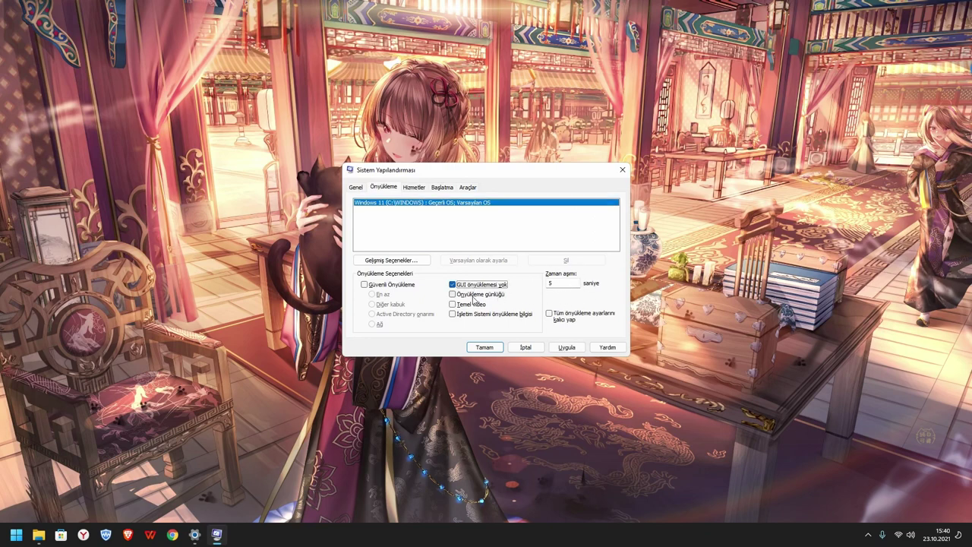
pyautogui.click(397, 261)
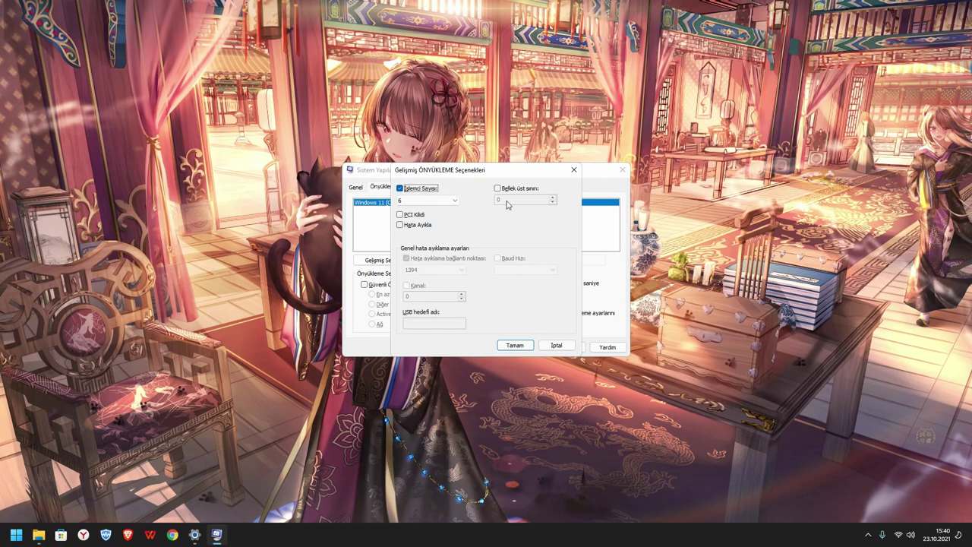
# Check the memory size in Görev Yöneticisi's performance view and confirm the advanced boot options with Bellek üst sınırı left disabled.
pyautogui.hotkey('ctrl', 'alt', 'Delete')
pyautogui.click(479, 284)
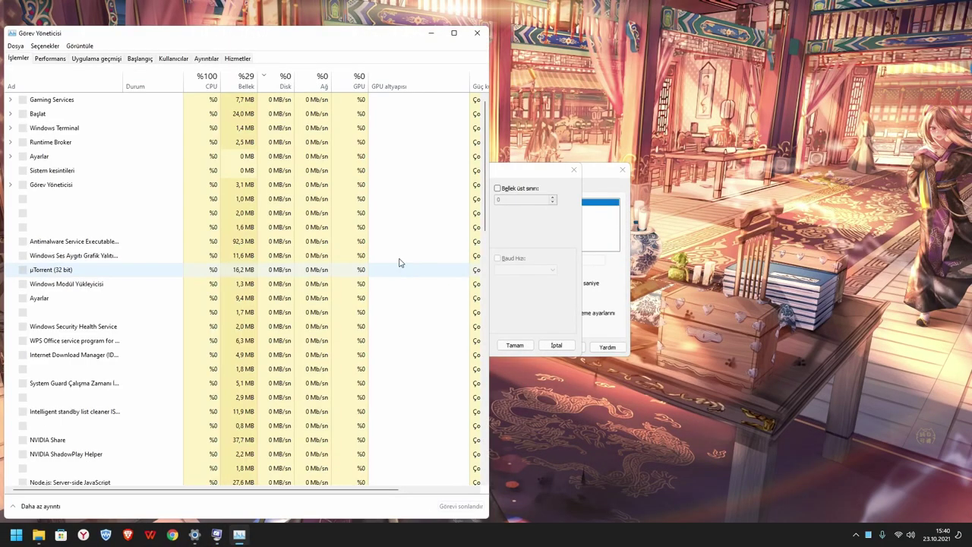
pyautogui.moveTo(281, 34); pyautogui.dragTo(349, 12)
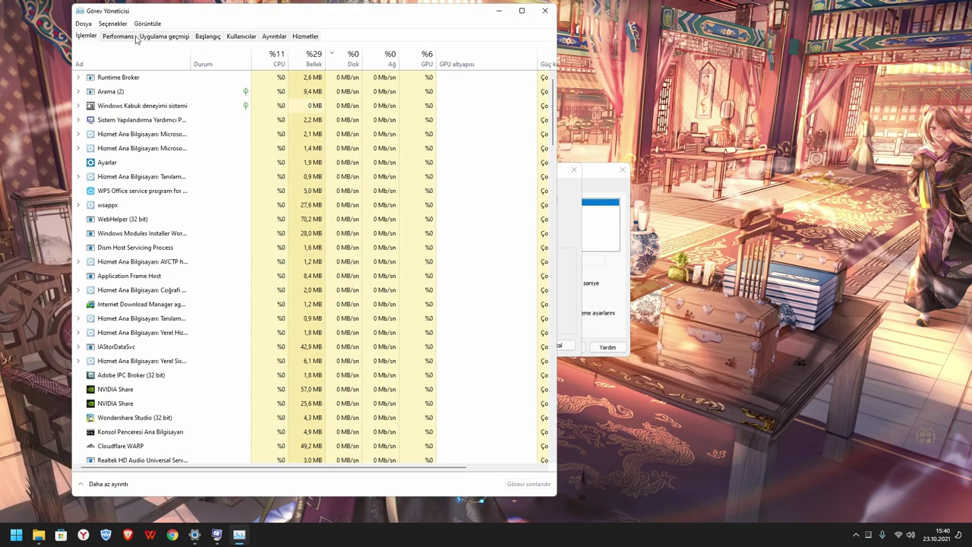
pyautogui.click(119, 37)
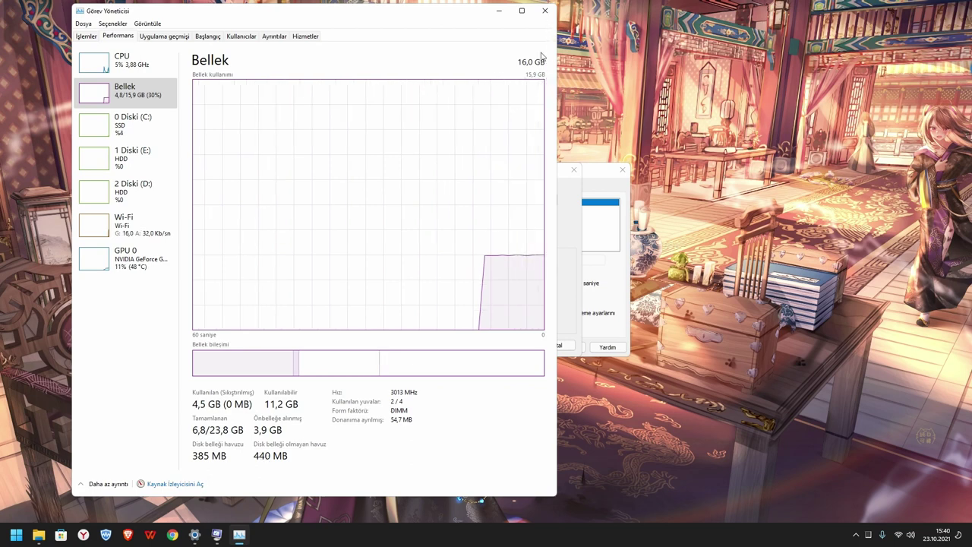
pyautogui.click(545, 11)
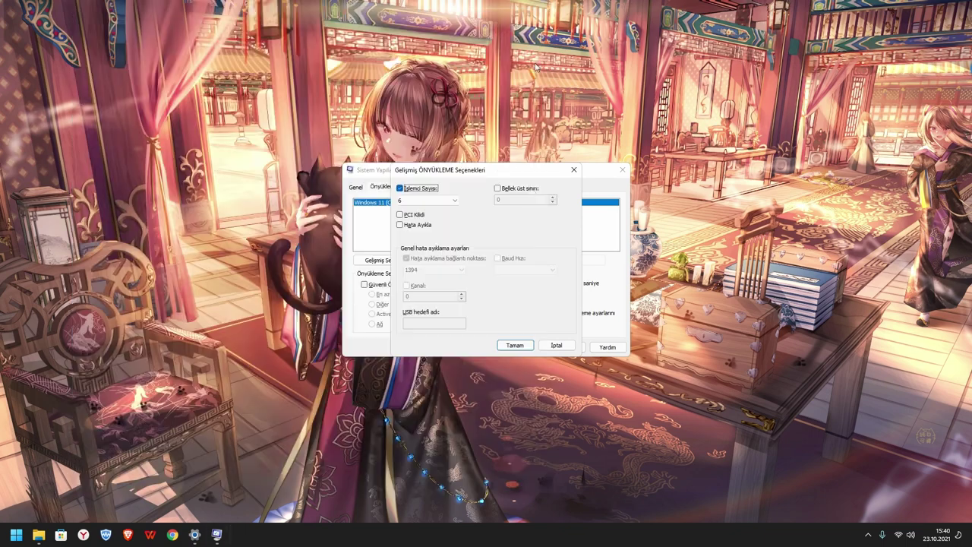
pyautogui.click(516, 190)
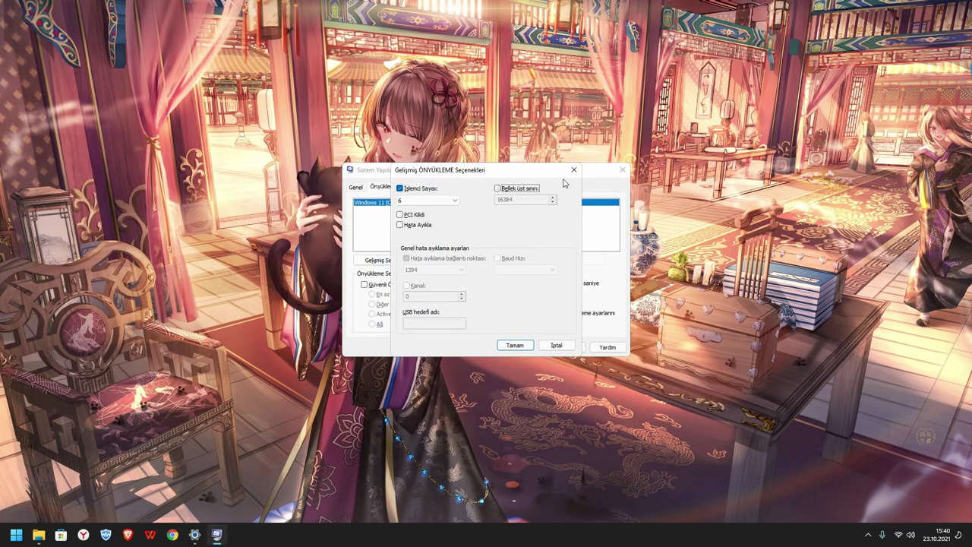
pyautogui.press('Return')
# Hide all Microsoft services in the Sistem Yapılandırması service list and review the remaining third-party services.
pyautogui.click(414, 187)
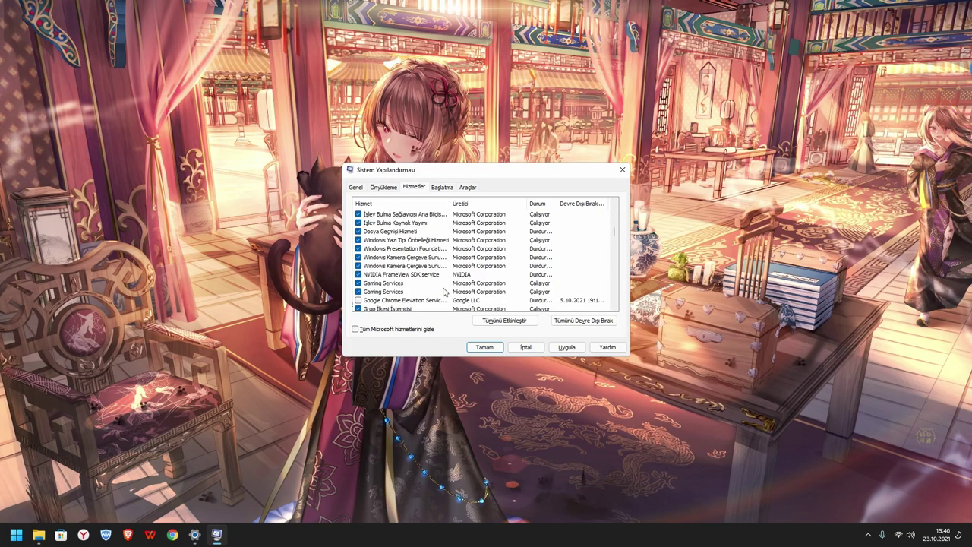
pyautogui.moveTo(615, 242); pyautogui.dragTo(611, 258)
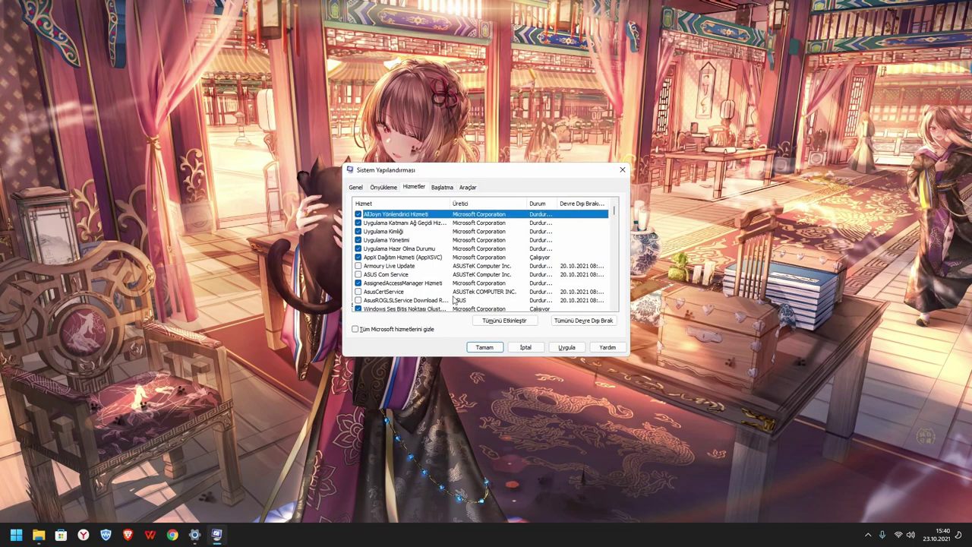
pyautogui.click(356, 329)
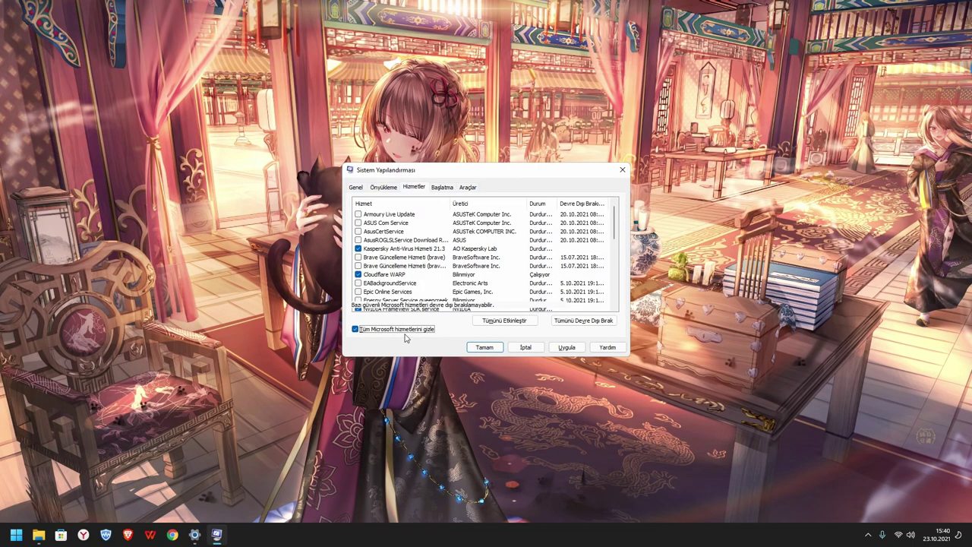
pyautogui.scroll(-6, 440, 275)
pyautogui.scroll(6, 434, 287)
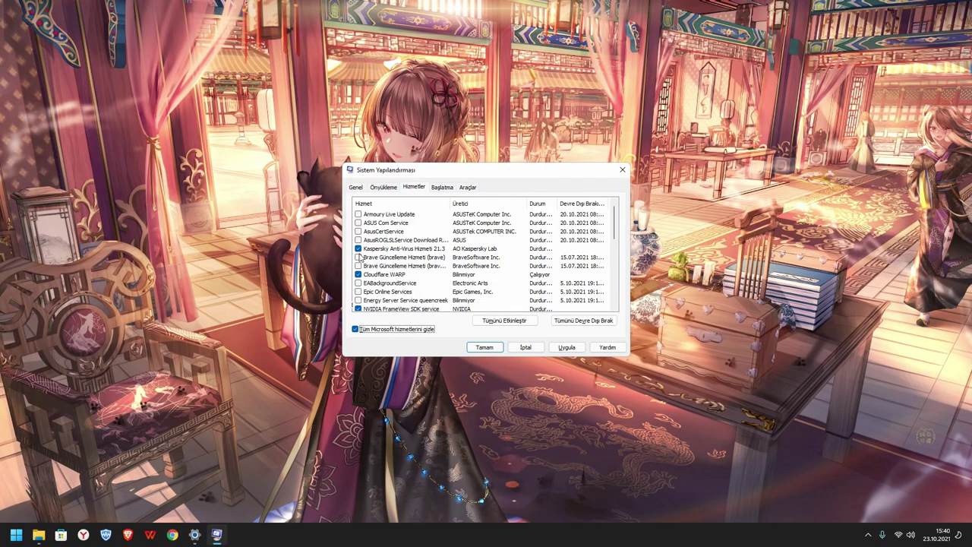
pyautogui.press('Tab')
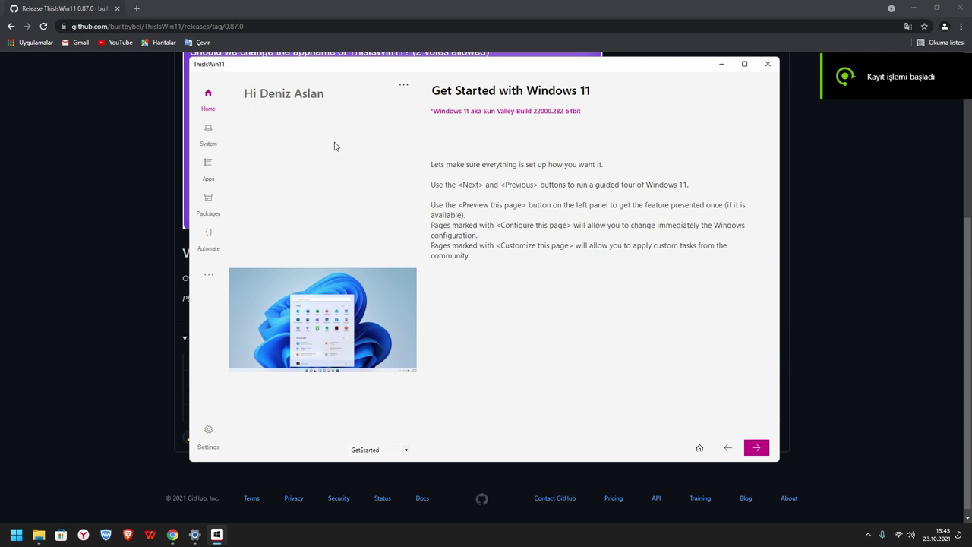
# Run the Windows 11 system check in ThisIsWin11 and deselect Small Taskbar and icons and Show hidden files, folders and drives.
pyautogui.click(212, 137)
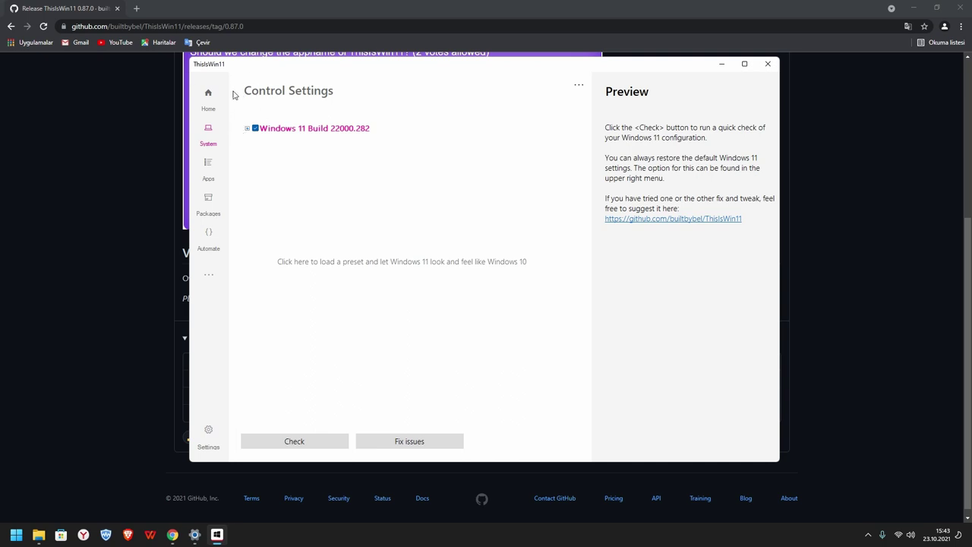
pyautogui.click(247, 128)
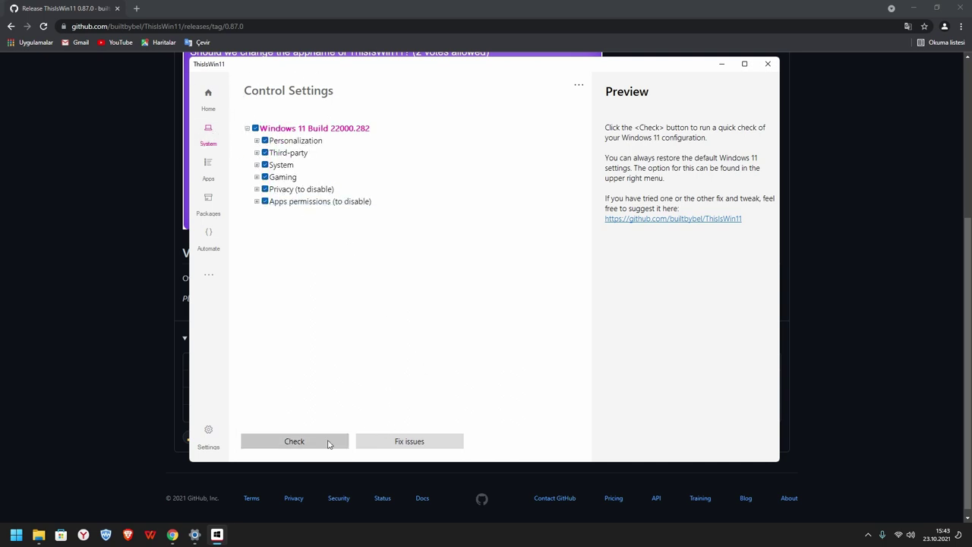
pyautogui.click(329, 443)
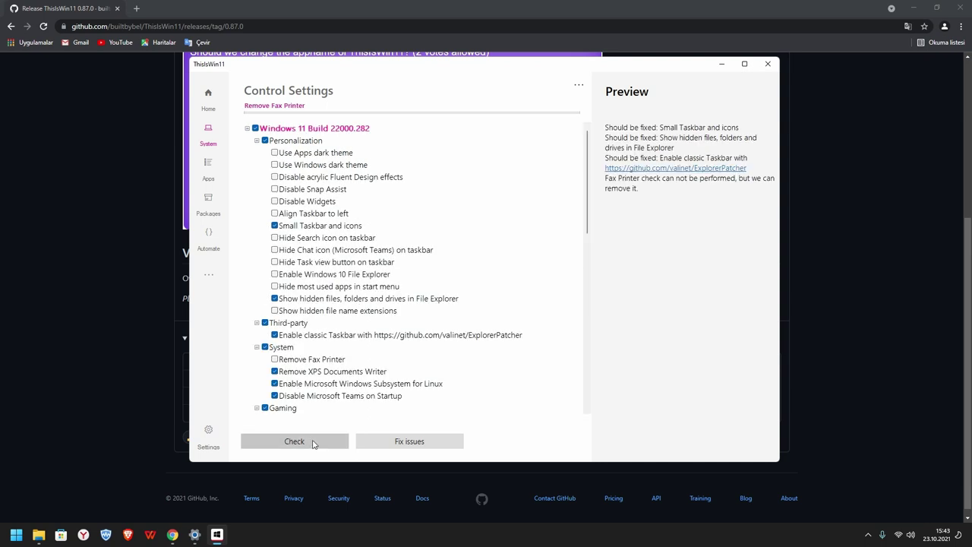
pyautogui.click(274, 227)
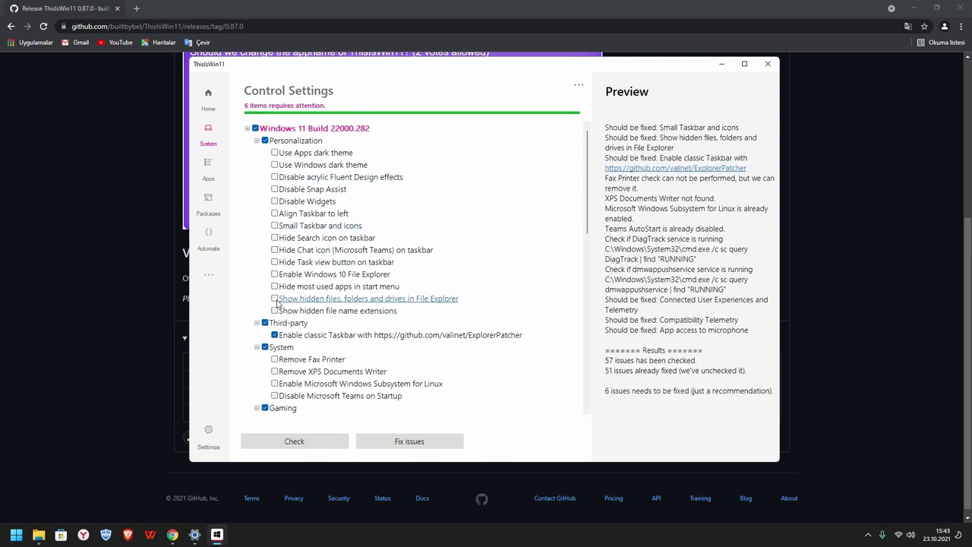
# Review the gaming, privacy and app permission items of the system check, and look through the installable packages and apps pages.
pyautogui.scroll(-6, 407, 368)
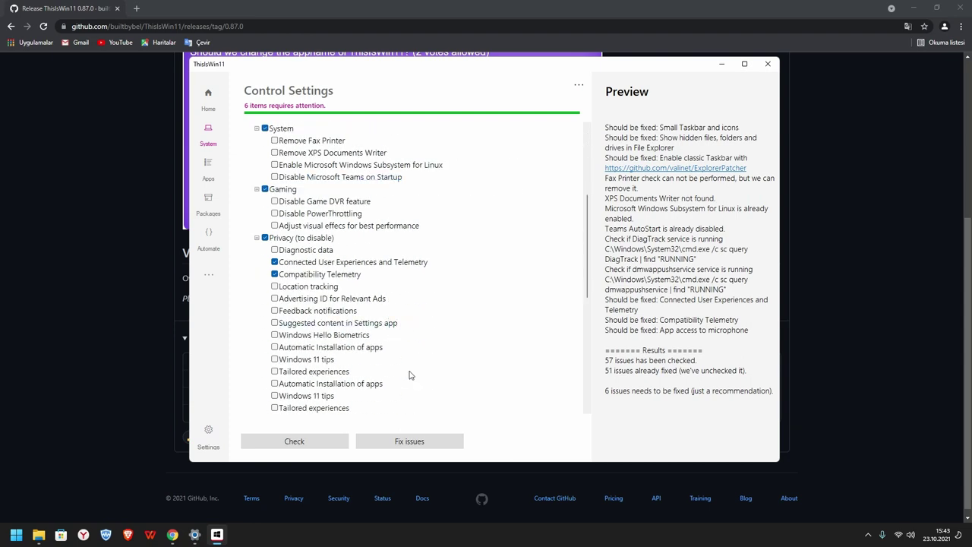
pyautogui.scroll(-4, 409, 376)
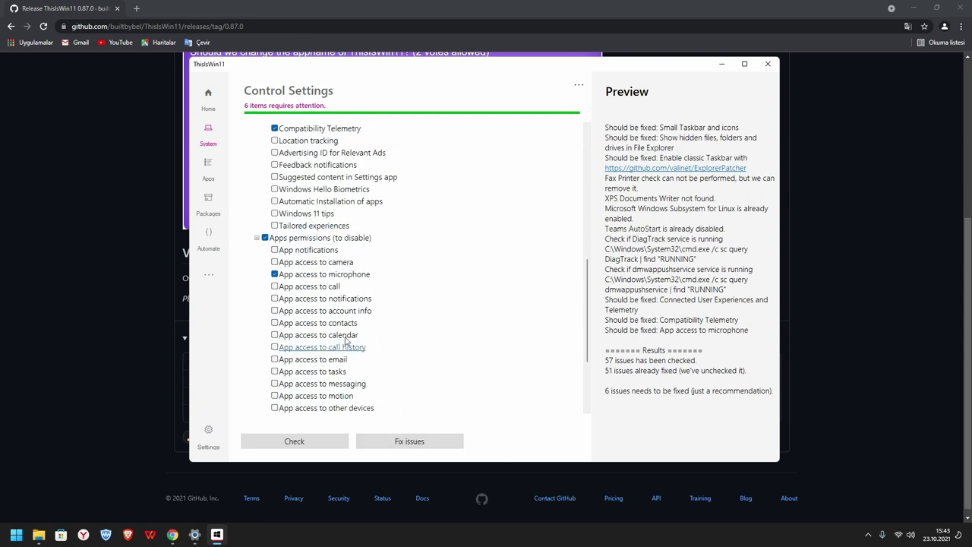
pyautogui.scroll(10, 410, 353)
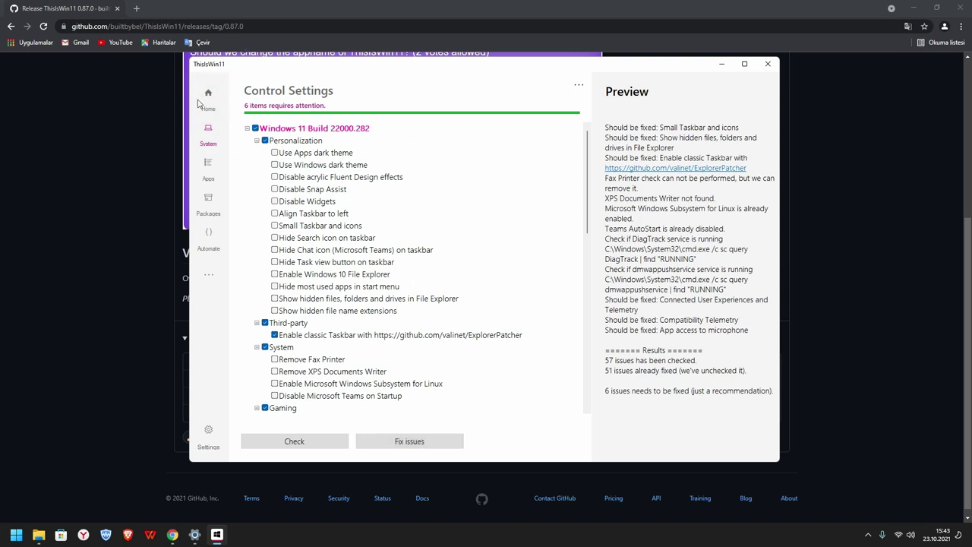
pyautogui.scroll(-5, 373, 258)
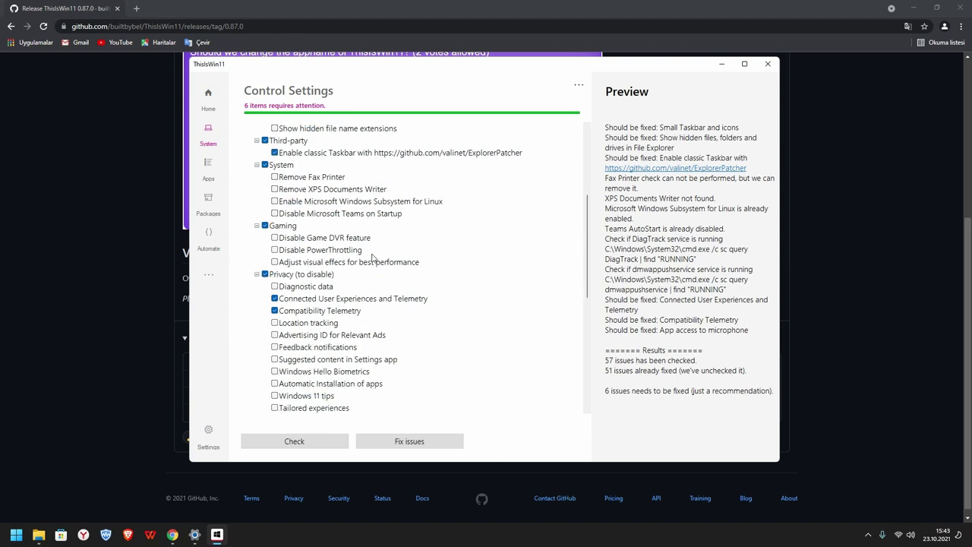
pyautogui.scroll(-8, 373, 258)
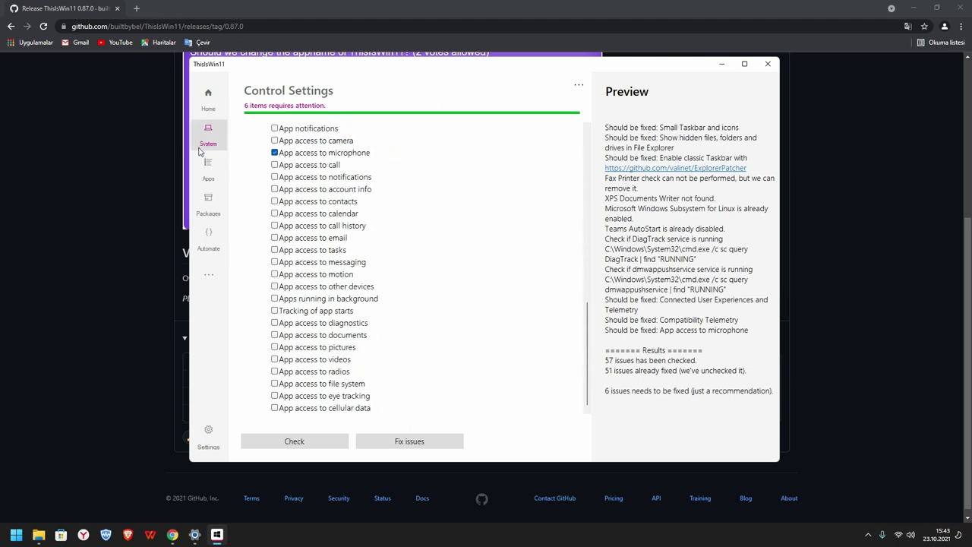
pyautogui.click(209, 205)
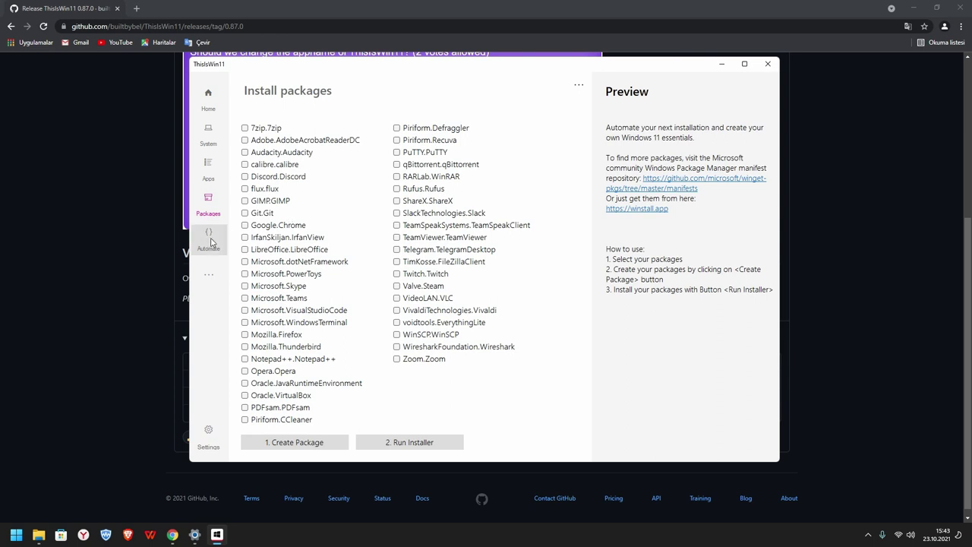
pyautogui.click(208, 169)
# Select the automation tasks Remove telemetry of third-party apps and Remove OneDrive in ThisIsWin11.
pyautogui.click(210, 242)
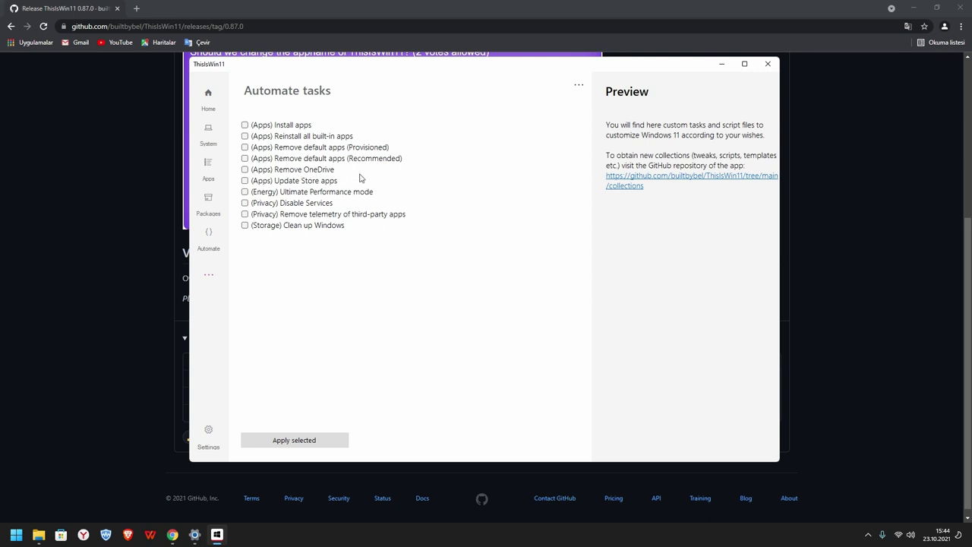
pyautogui.click(348, 215)
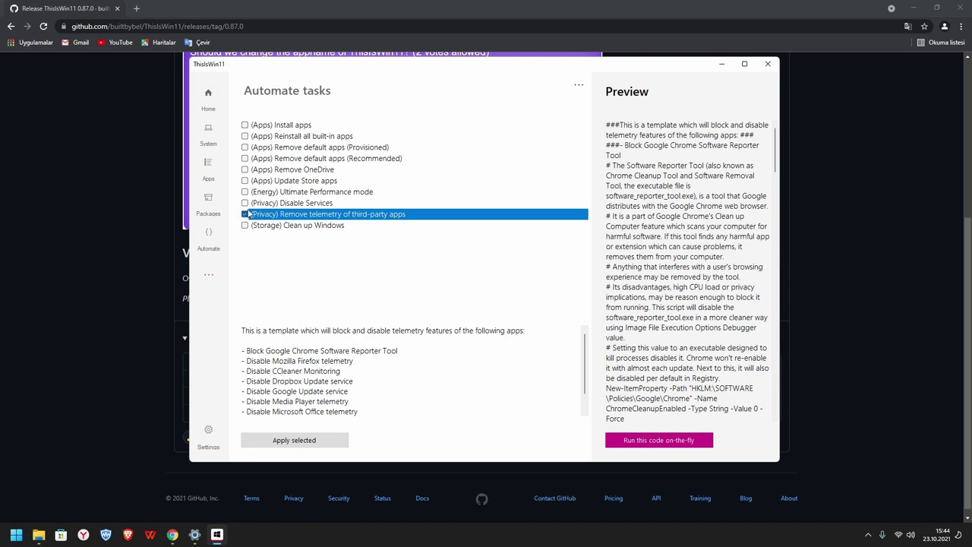
pyautogui.click(253, 171)
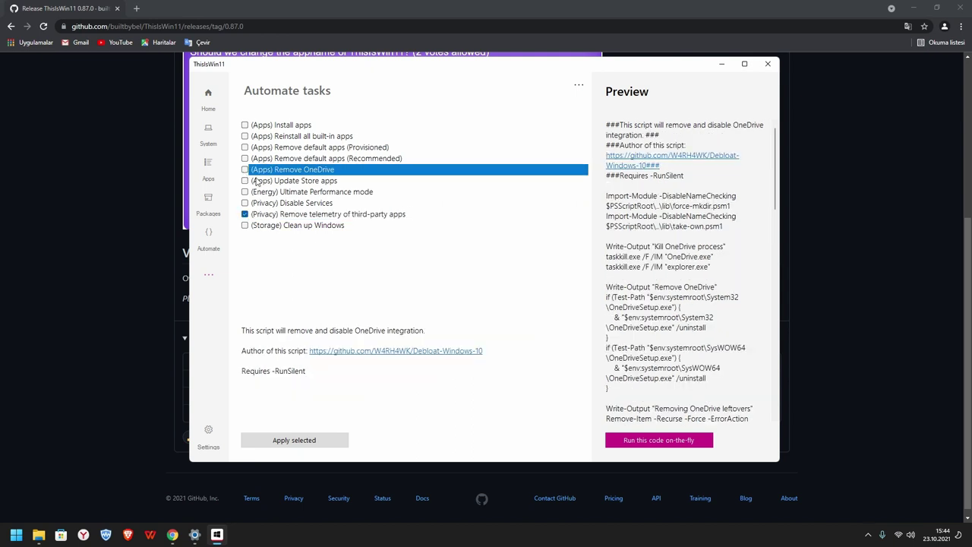
pyautogui.click(245, 170)
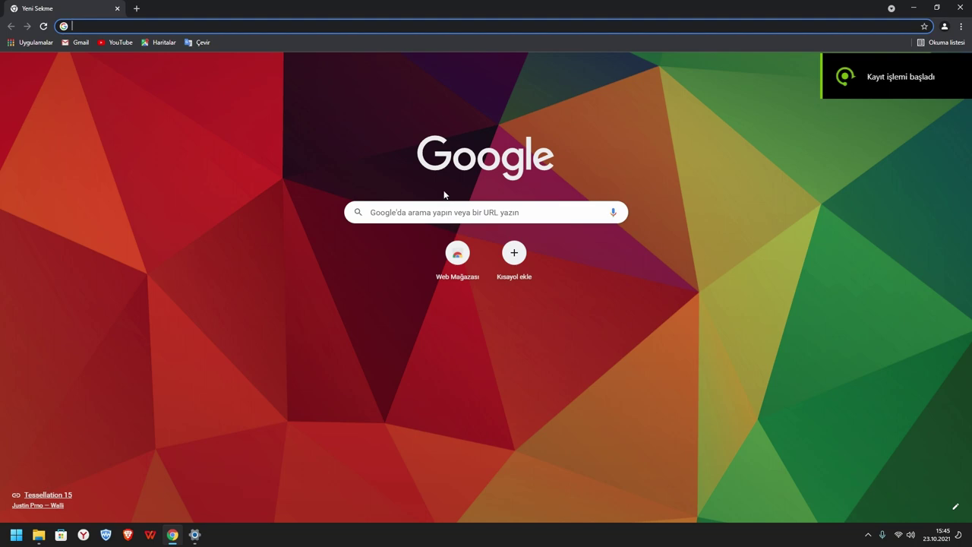
# Switch to Chrome, search Google for "ISLC", and download Intelligent standby list cleaner v1.0.2.5 from the Wagnardsoft forum post.
pyautogui.click(438, 209)
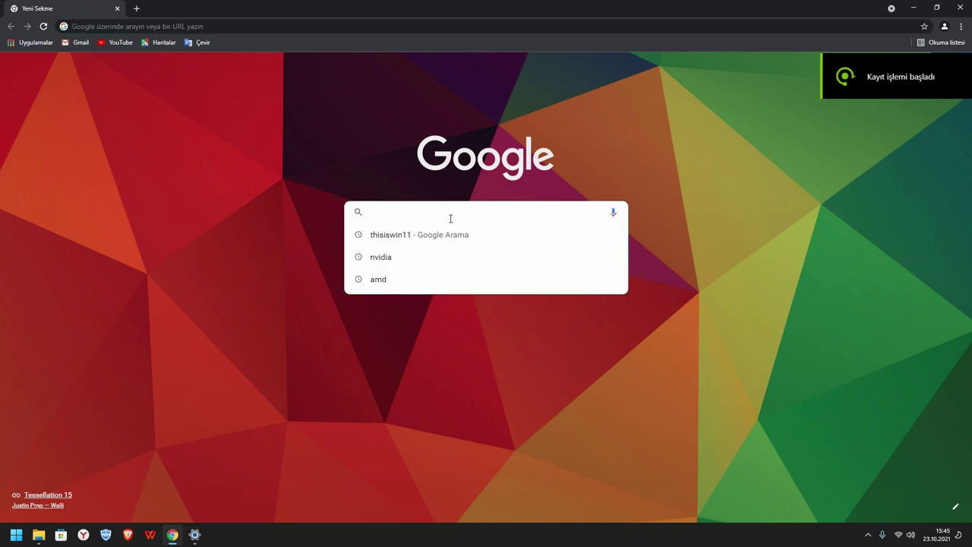
pyautogui.write('ISLC')
pyautogui.press('Return')
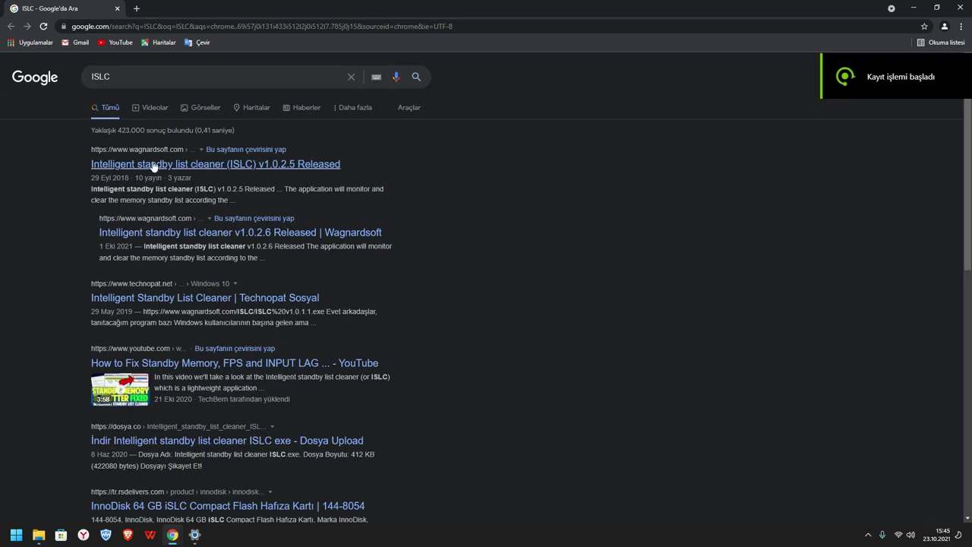
pyautogui.click(192, 164)
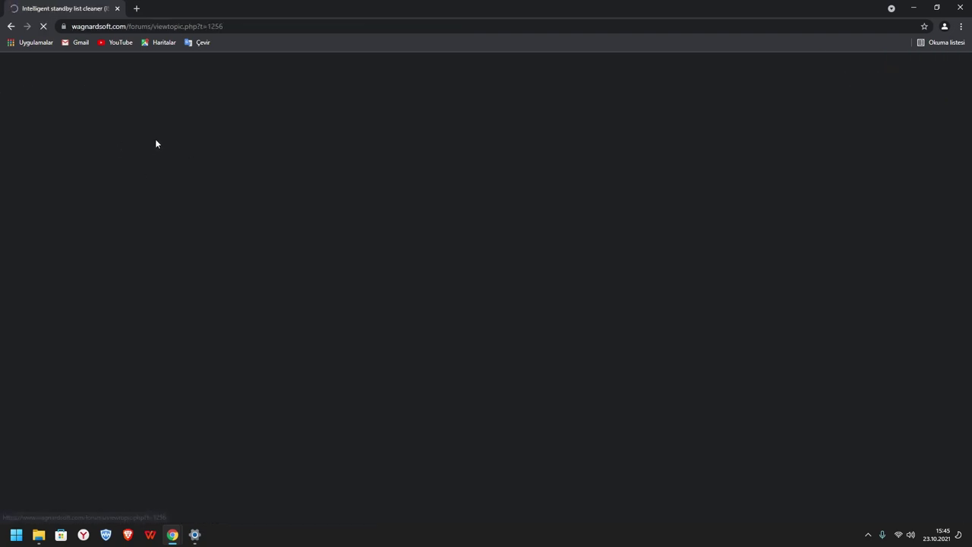
pyautogui.scroll(-3, 282, 251)
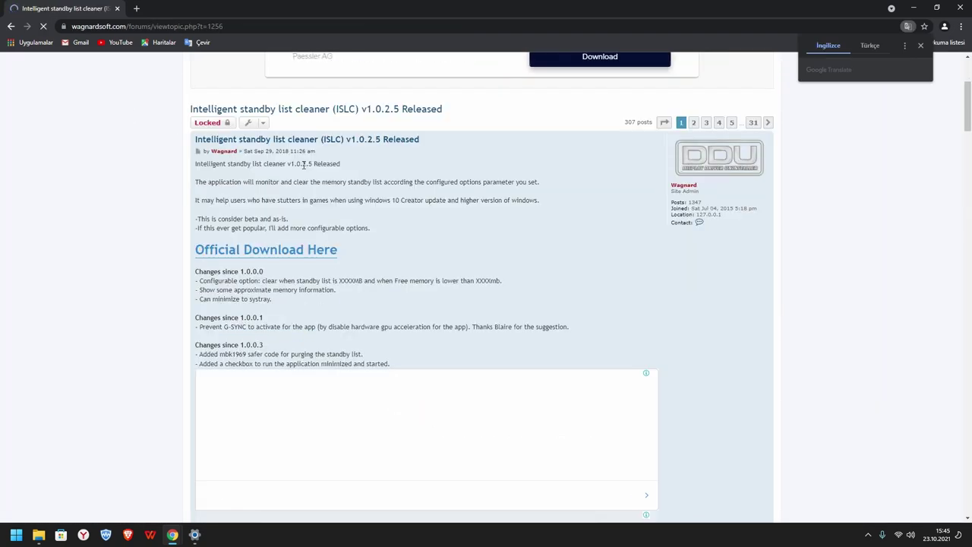
pyautogui.click(281, 252)
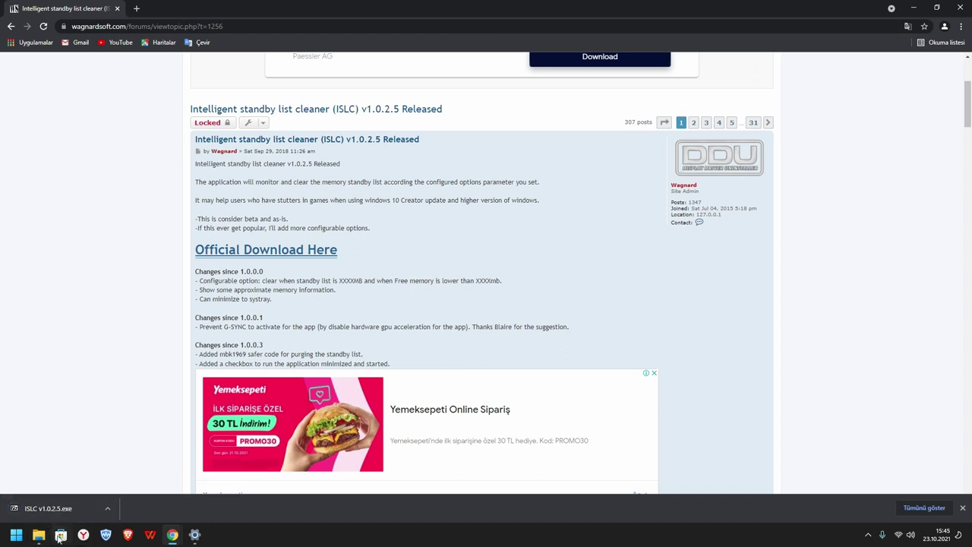
# Run the downloaded ISLC v1.0.2.5.exe and extract its files into the Downloads folder.
pyautogui.click(49, 510)
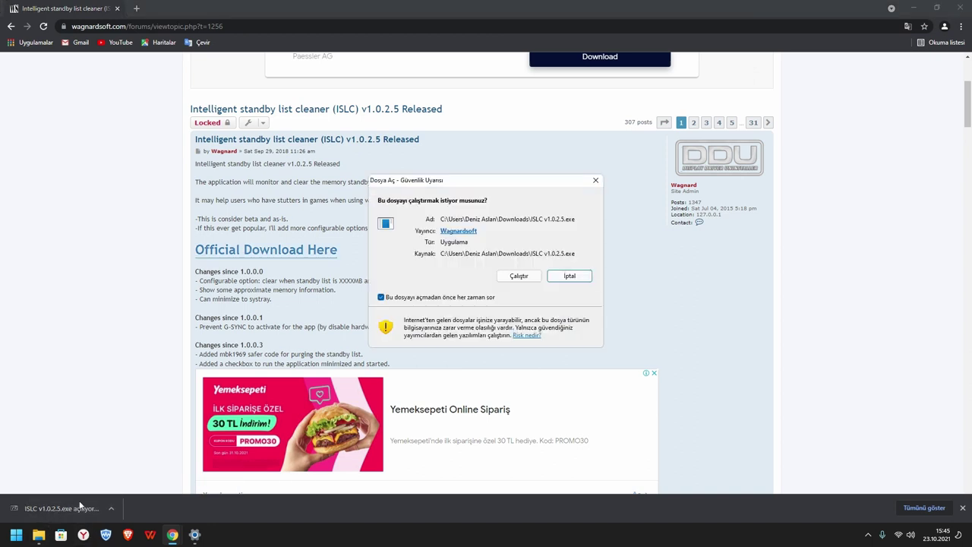
pyautogui.click(528, 278)
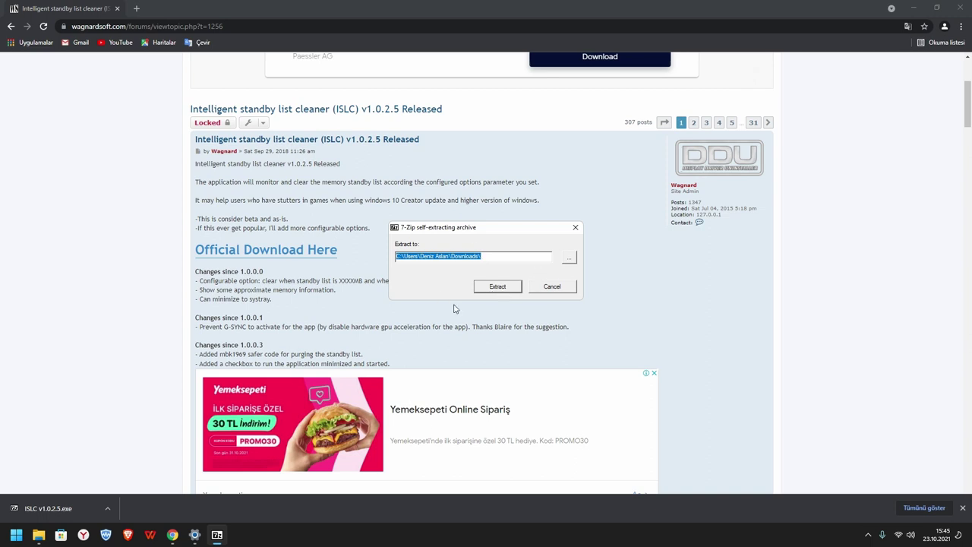
pyautogui.click(498, 286)
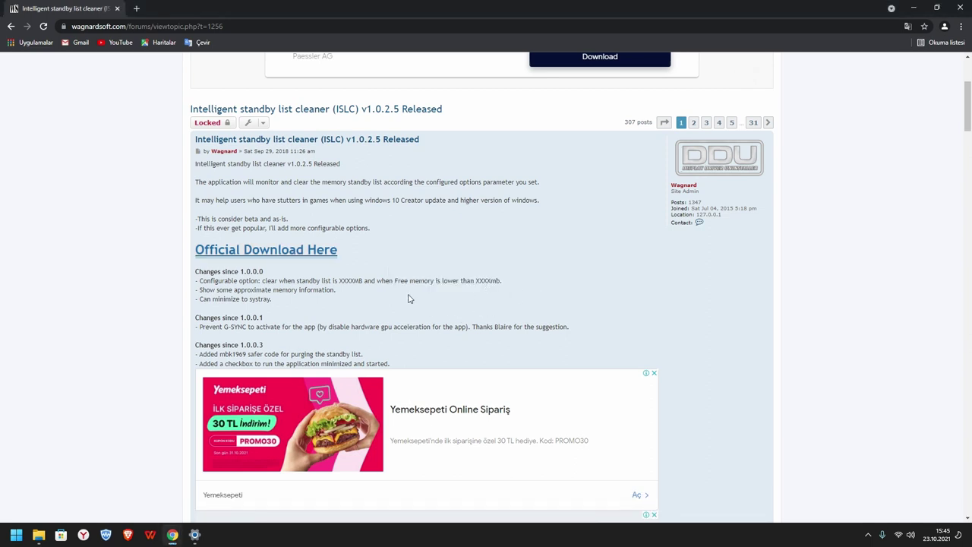
pyautogui.hotkey('alt', 'F9')
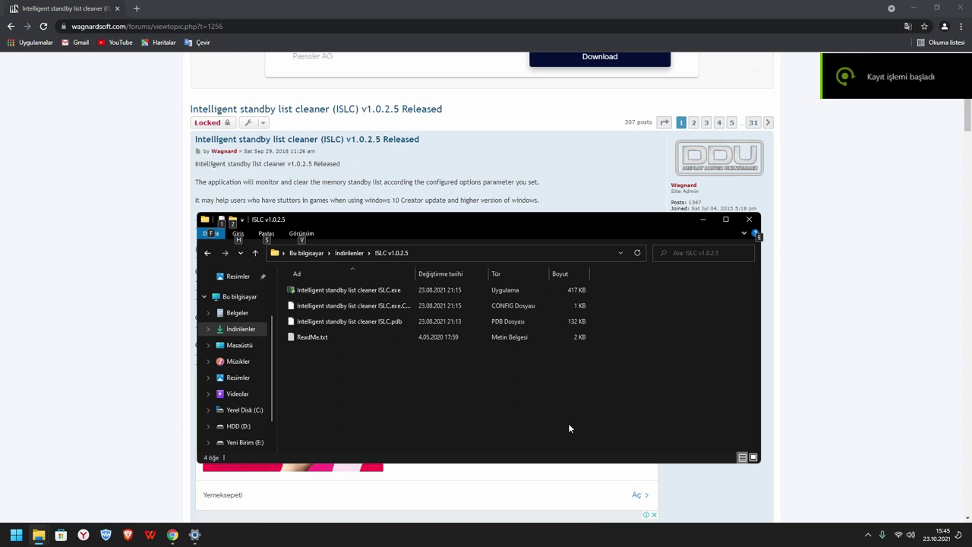
# Exit the background program in the system tray and launch Intelligent standby list cleaner ISLC.exe from the extracted ISLC v1.0.2.5 folder.
pyautogui.click(868, 534)
pyautogui.rightClick(870, 514)
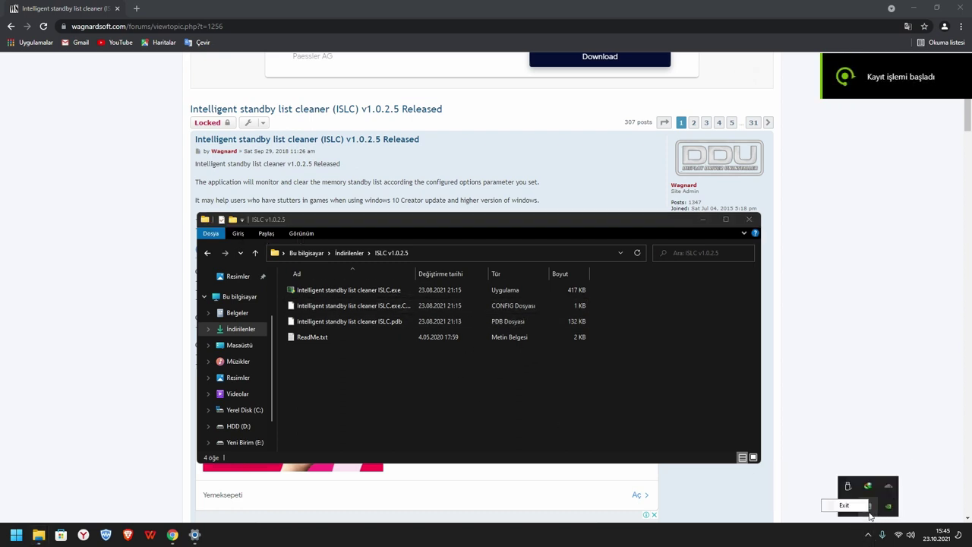
pyautogui.click(348, 293)
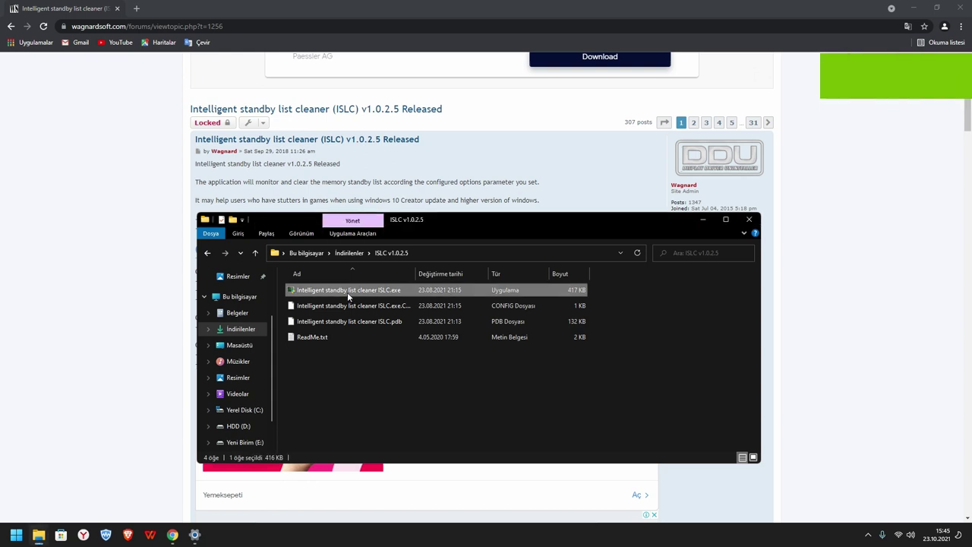
pyautogui.doubleClick(348, 292)
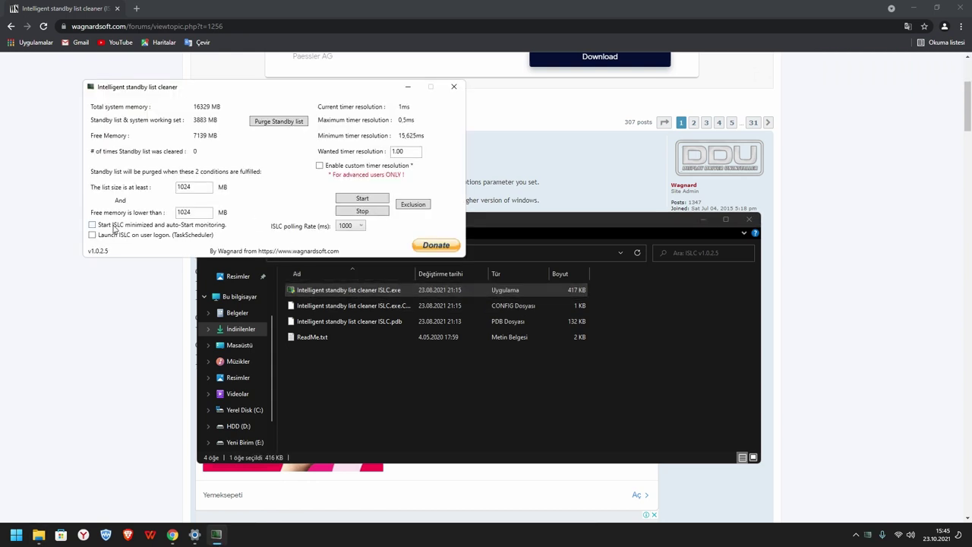
# Set ISLC to start minimized with auto-start monitoring, launch on user logon, and use a custom timer resolution of 0.50.
pyautogui.click(114, 226)
pyautogui.click(126, 236)
pyautogui.moveTo(410, 152); pyautogui.dragTo(372, 152)
pyautogui.click(320, 165)
# Purge the standby list, start ISLC monitoring, and minimize its window.
pyautogui.click(278, 122)
pyautogui.click(370, 198)
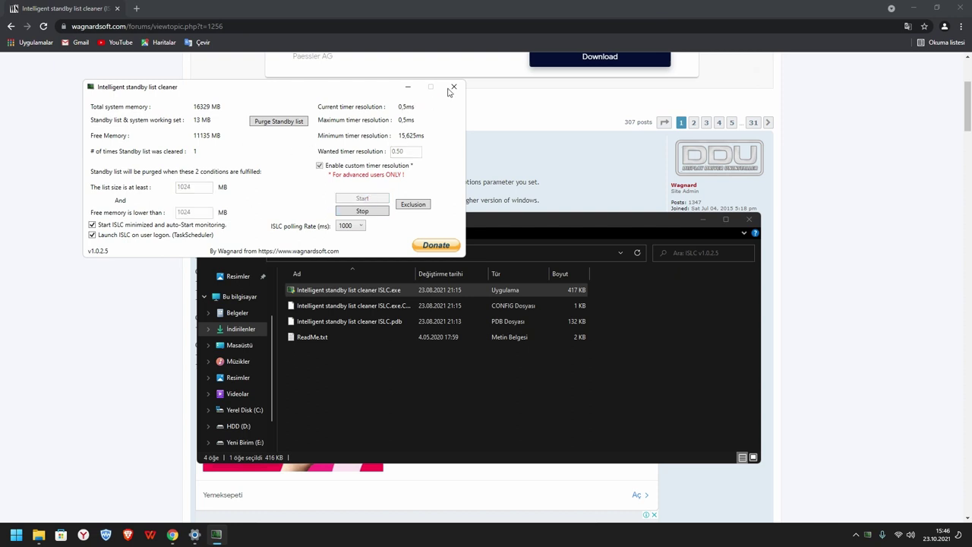
pyautogui.click(407, 89)
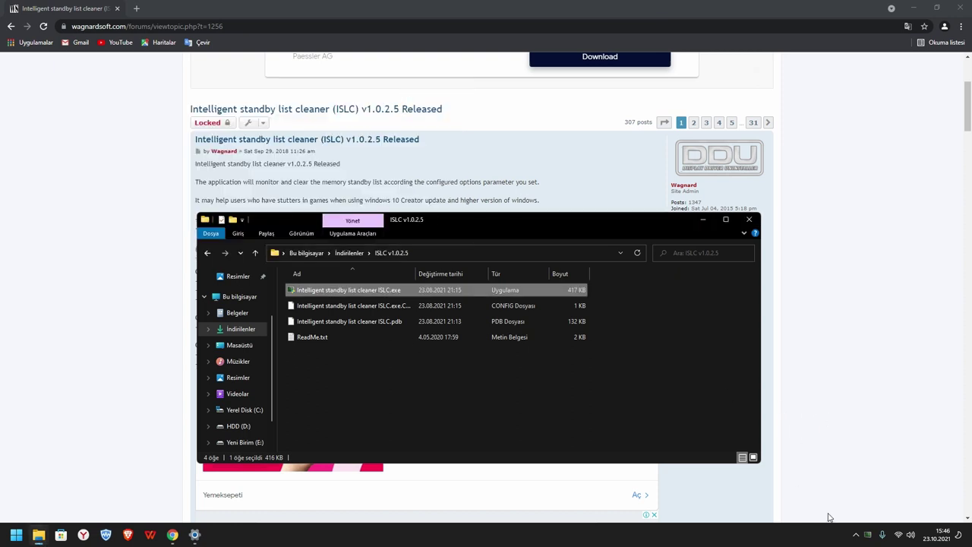